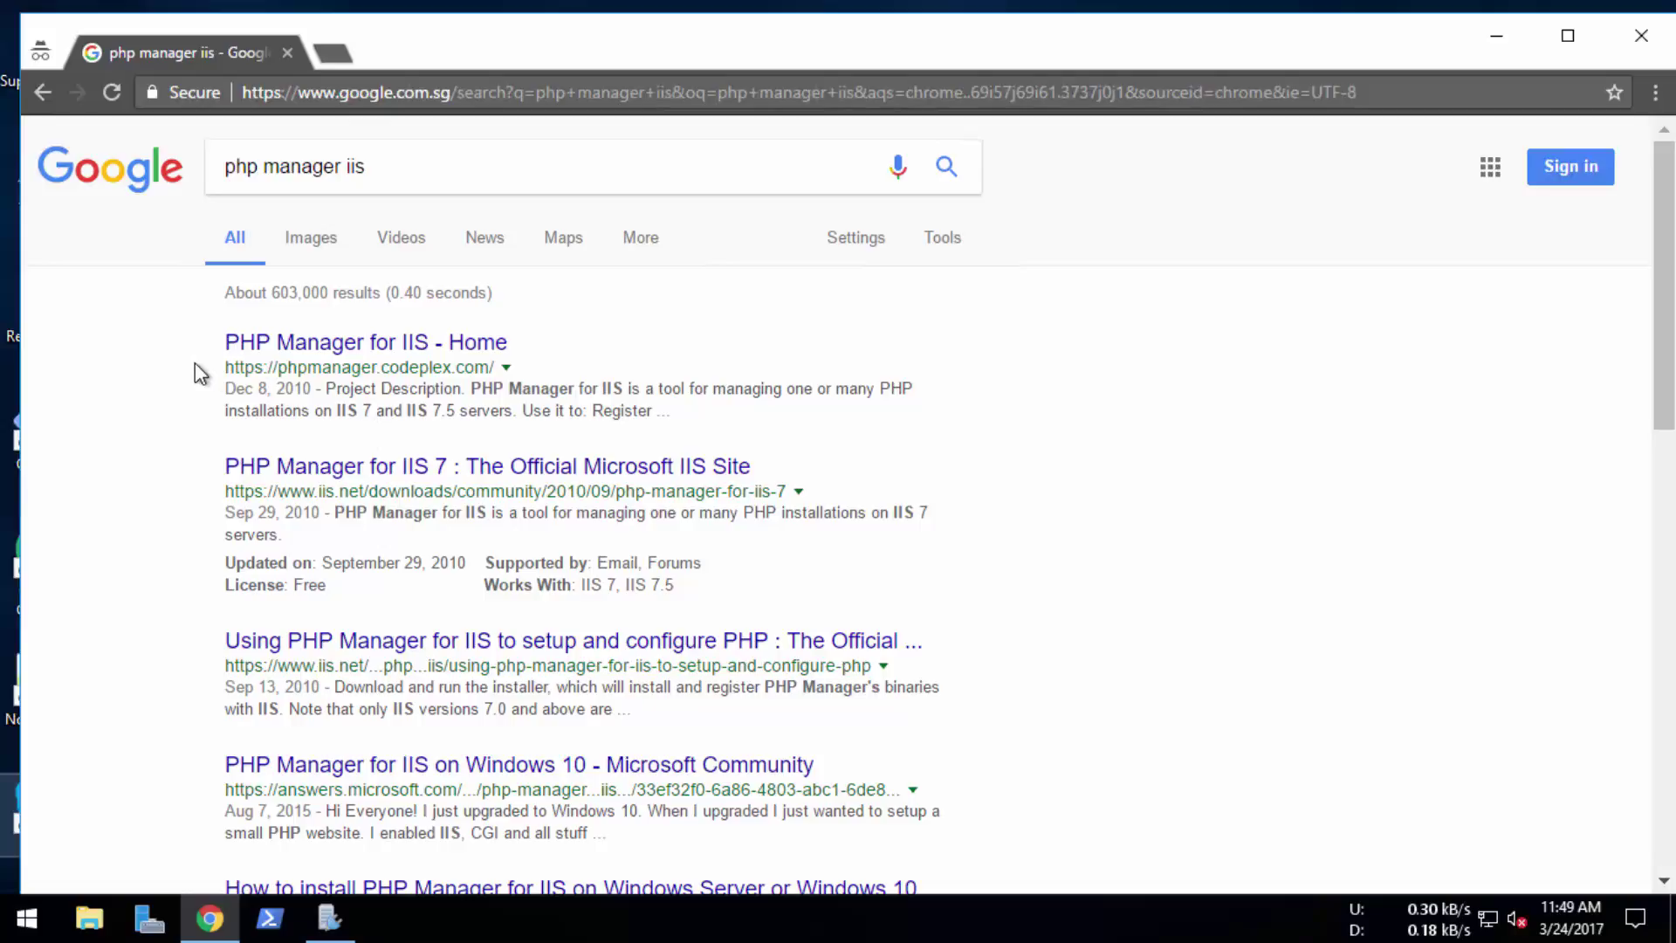
- Open the PHP Manager for IIS project home page on CodePlex and skim its description
left_click(280, 345)
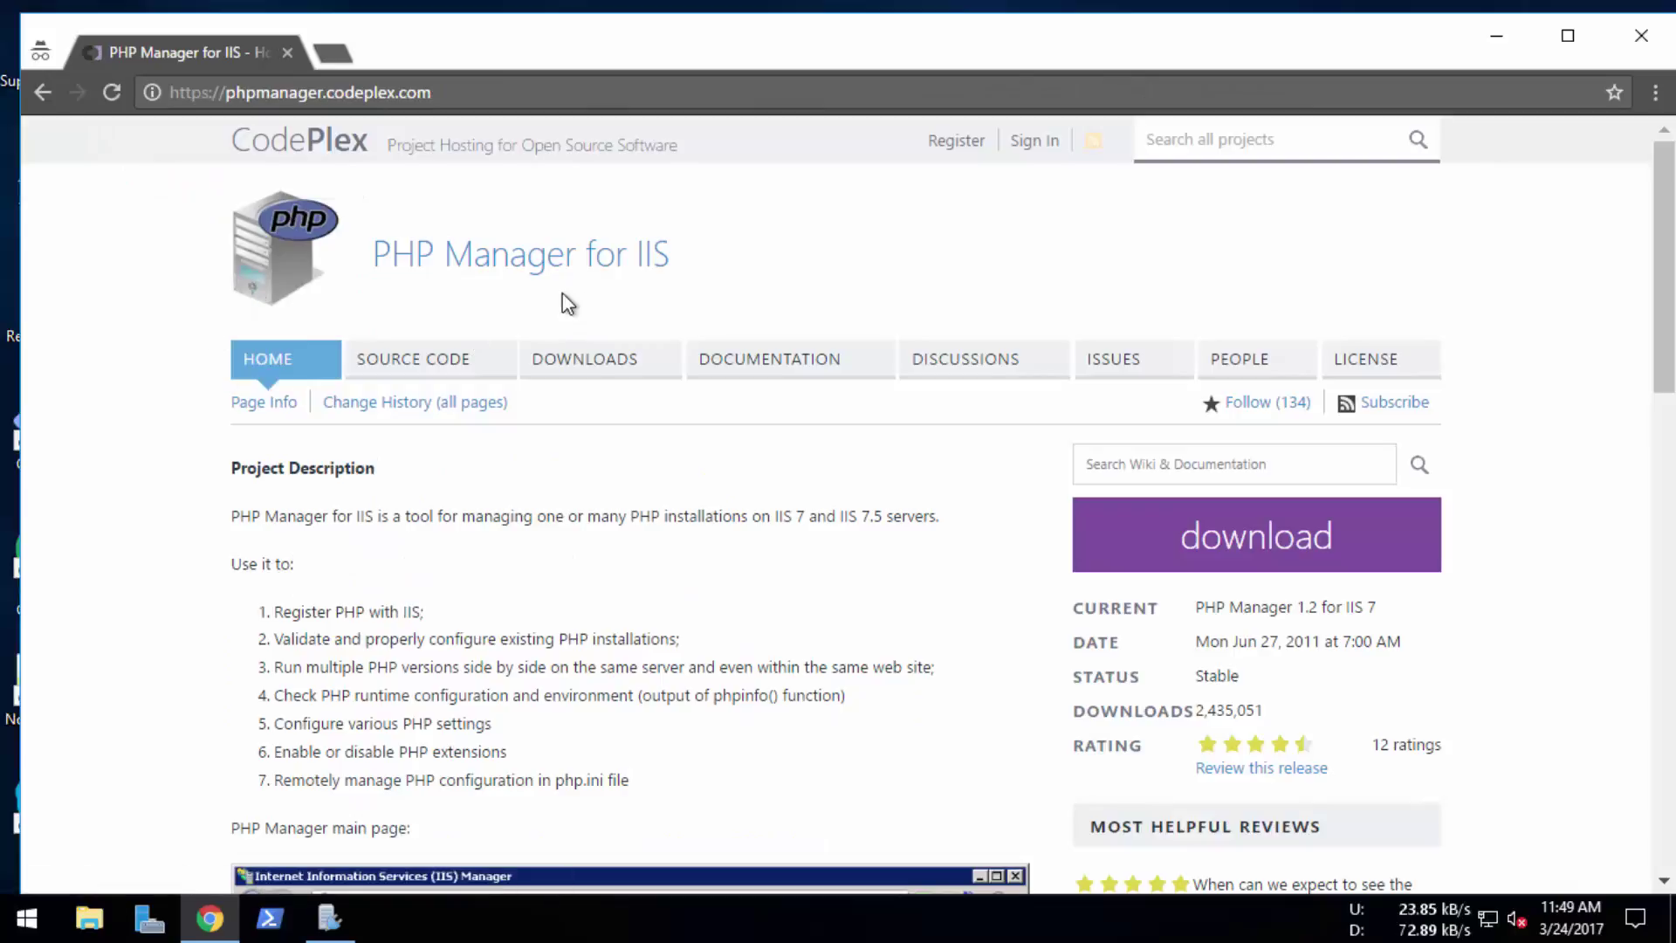
scroll(611, 483, "down", 3)
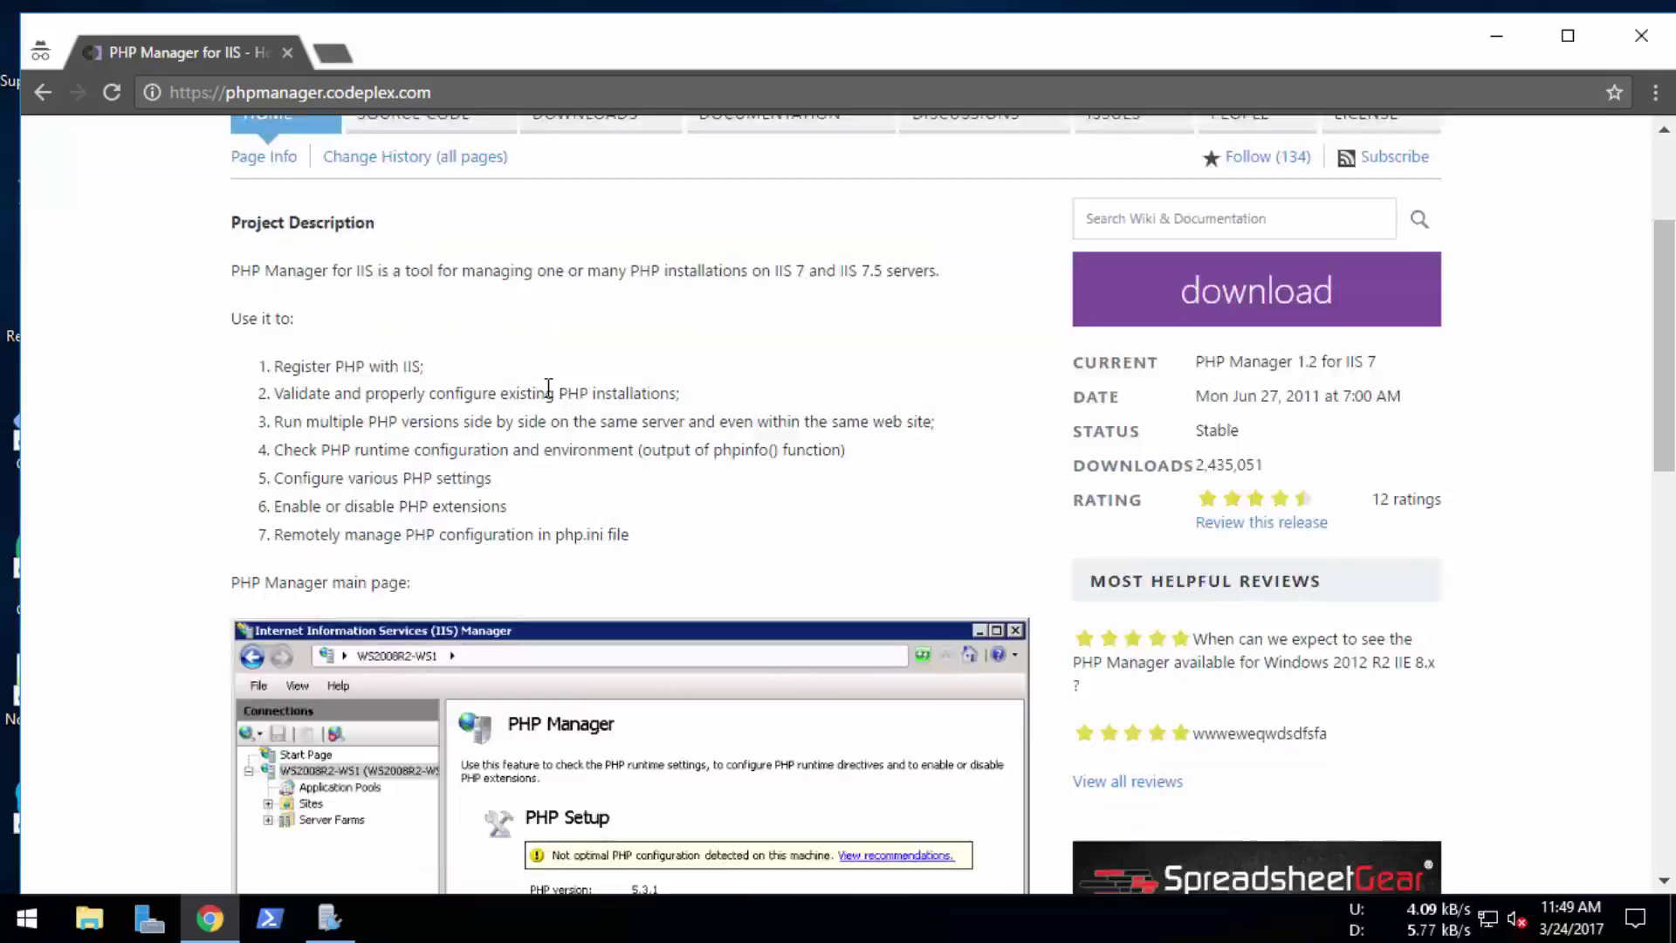
scroll(548, 387, "up", 1)
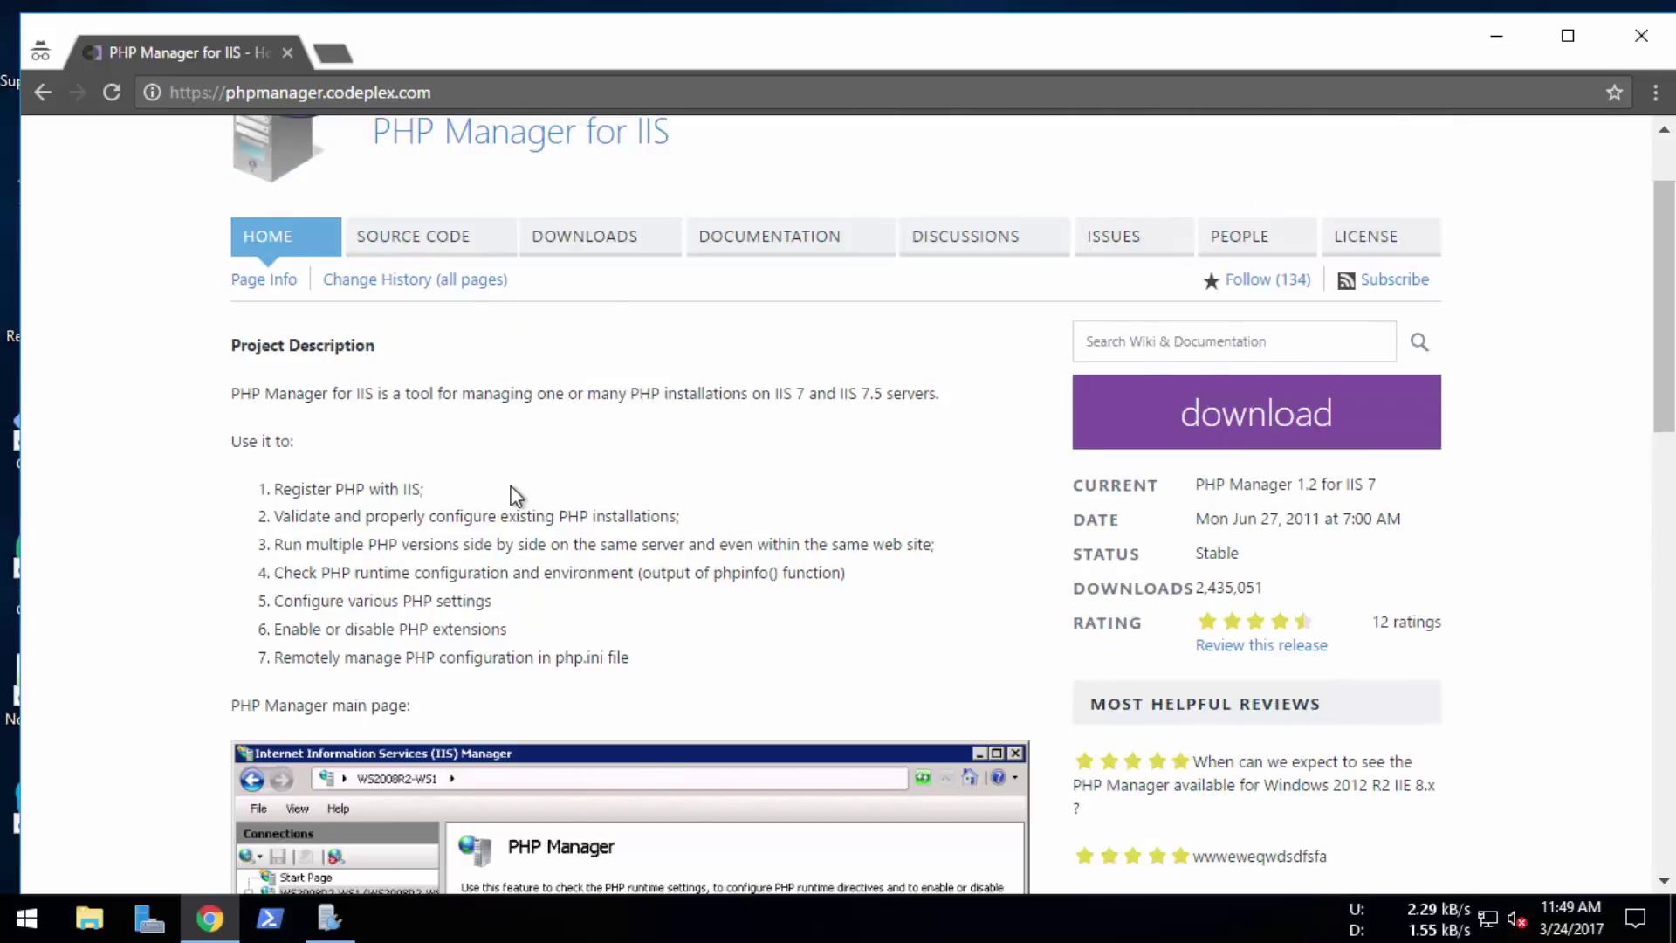
scroll(515, 495, "down", 4)
scroll(157, 575, "down", 10)
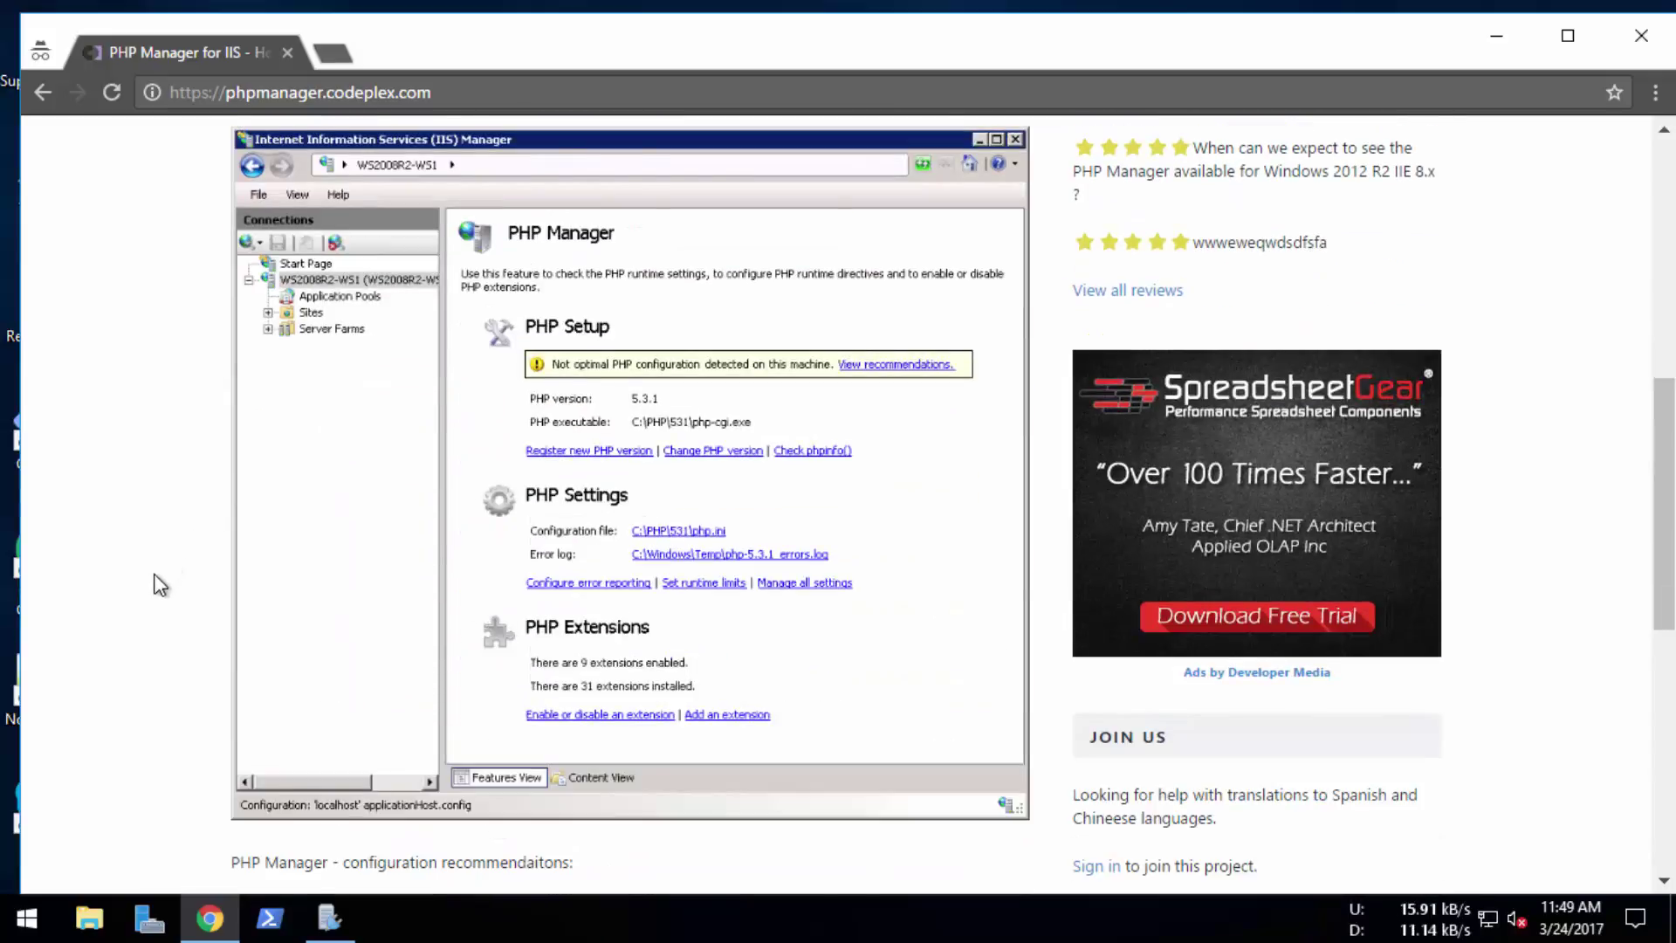
scroll(192, 653, "up", 15)
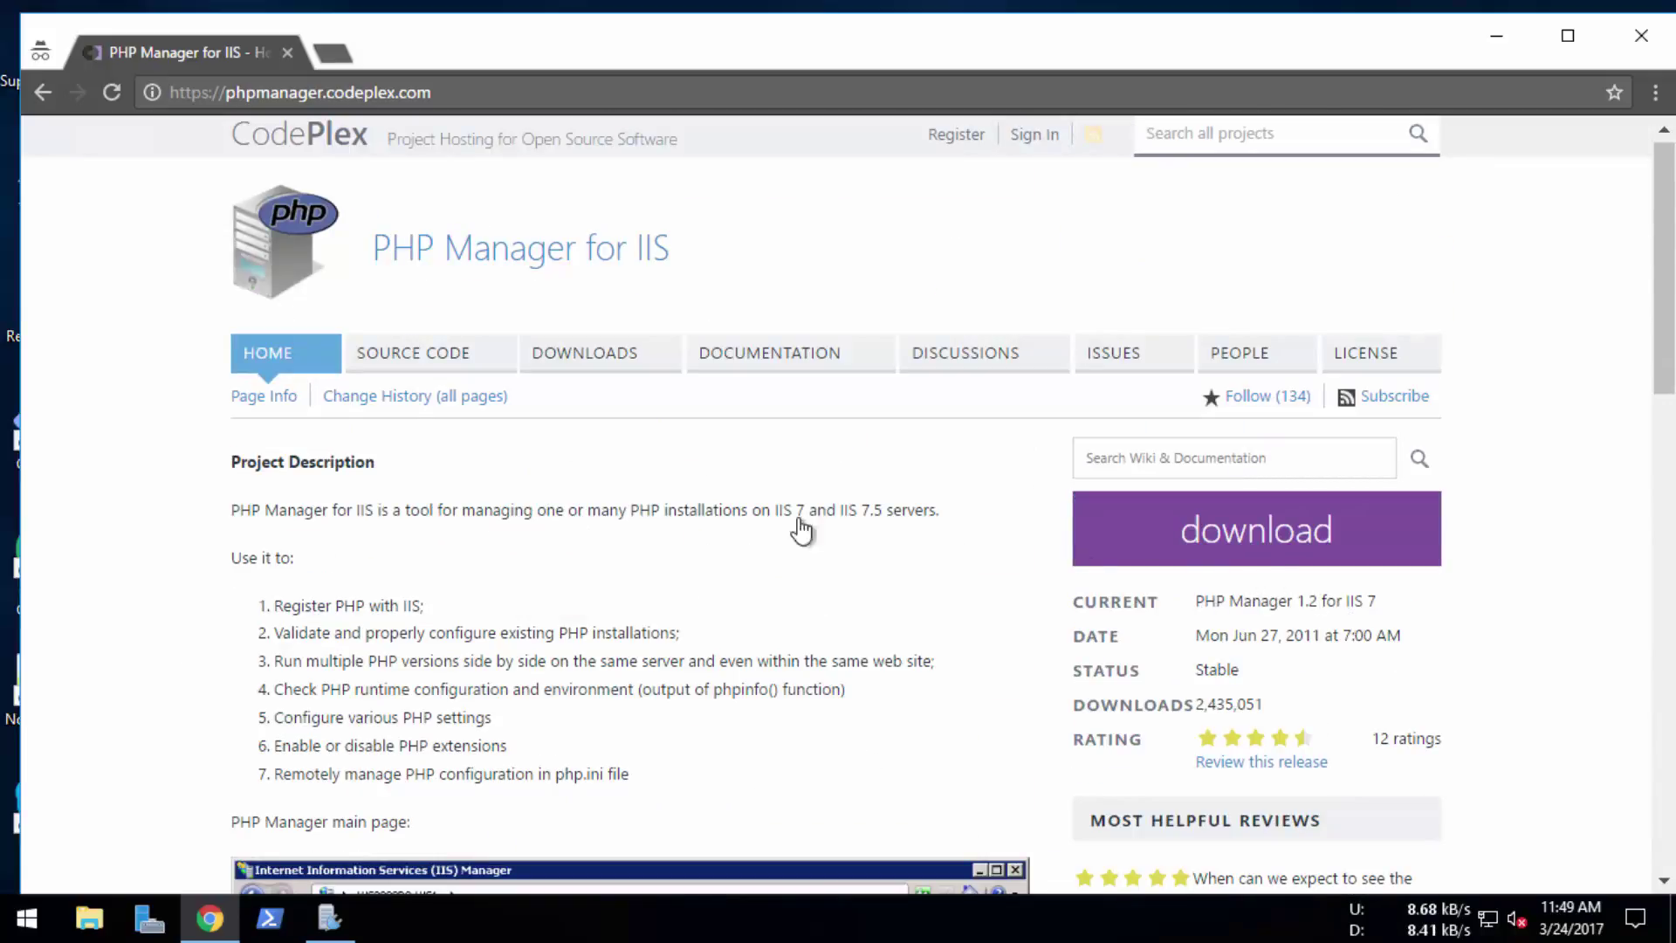
- Download PHPManagerForIIS-1.2.0-x64.msi from the PHP Manager 1.2 for IIS 7 release downloads
left_click(611, 358)
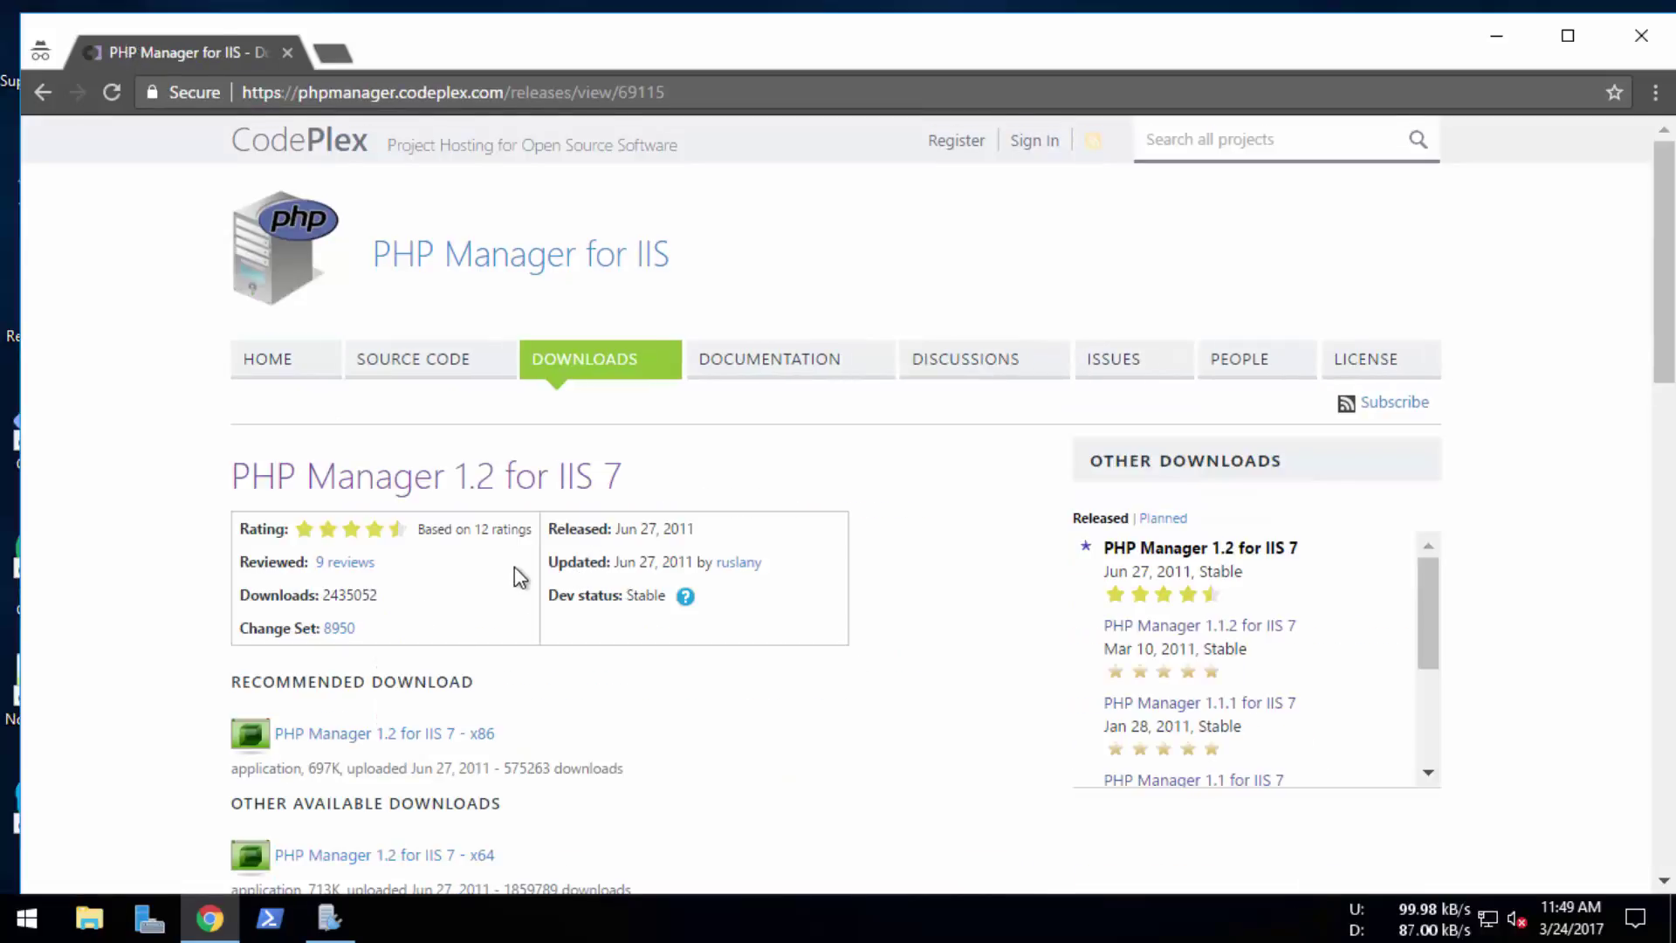
scroll(376, 753, "down", 1)
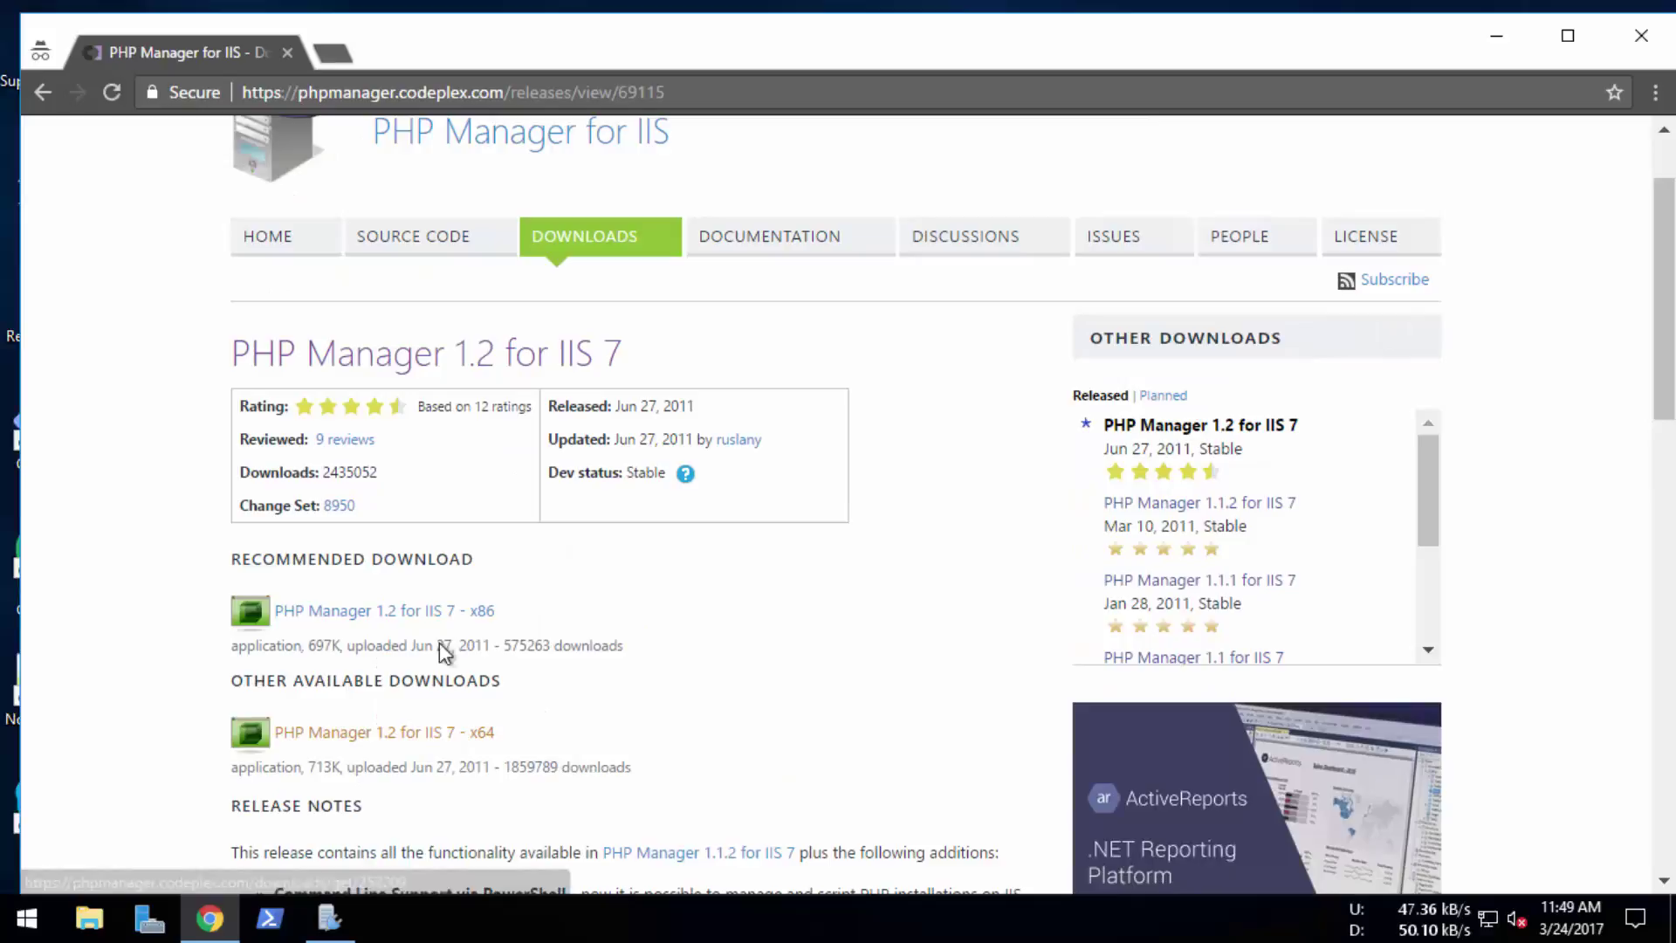
left_click(477, 616)
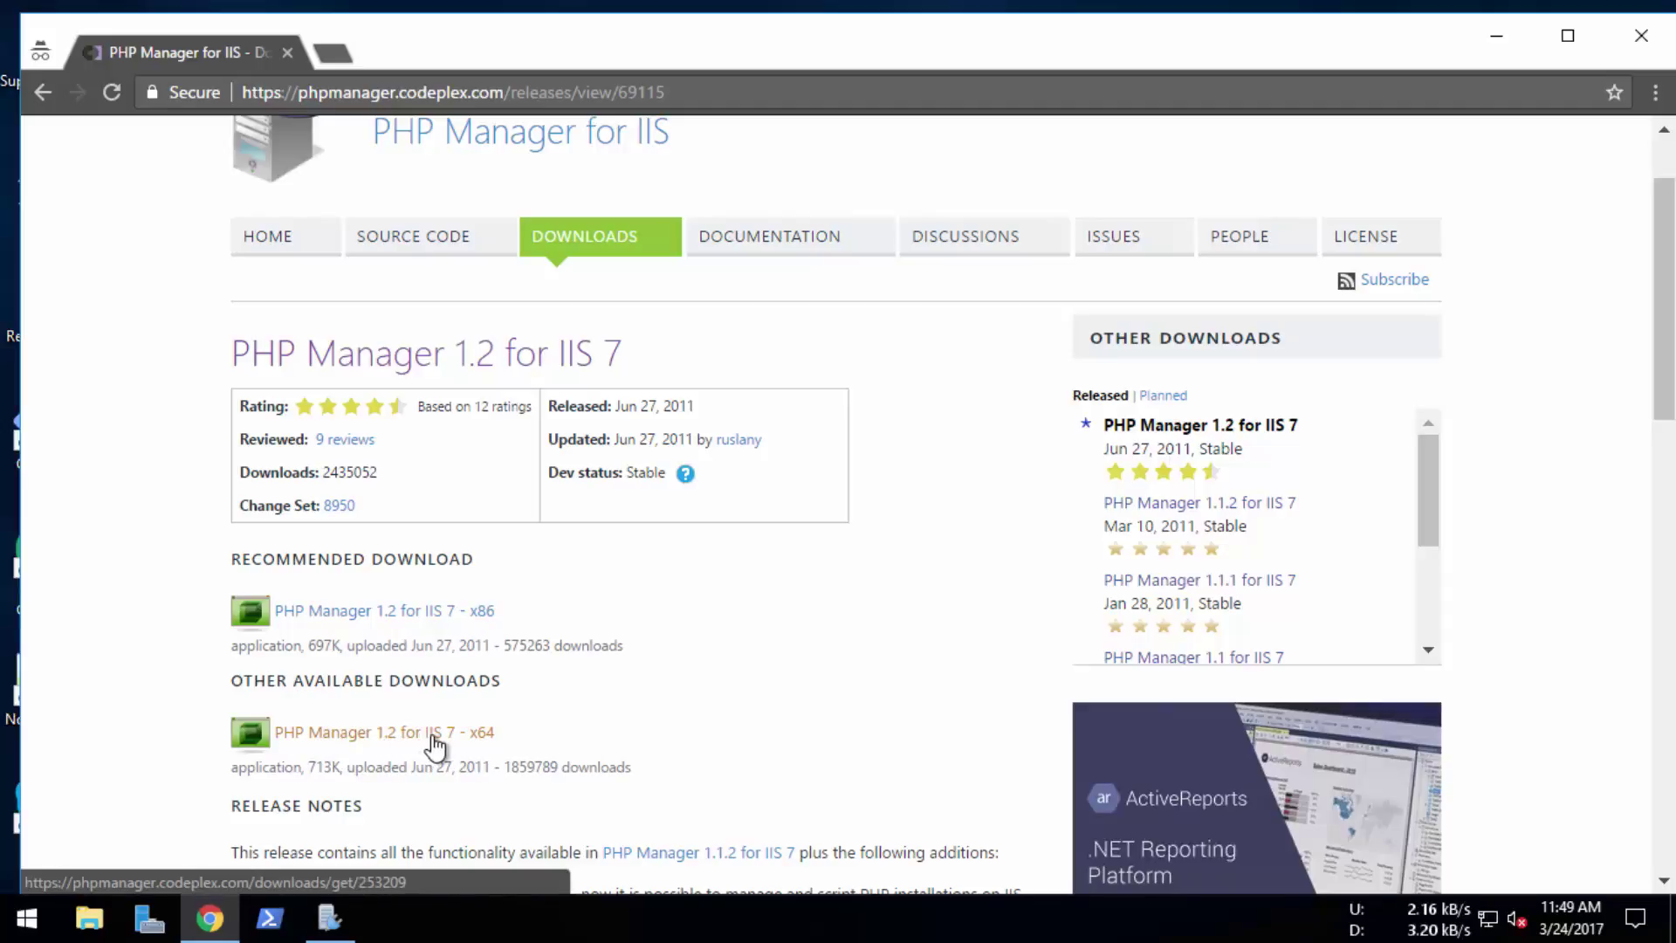
left_click(377, 741)
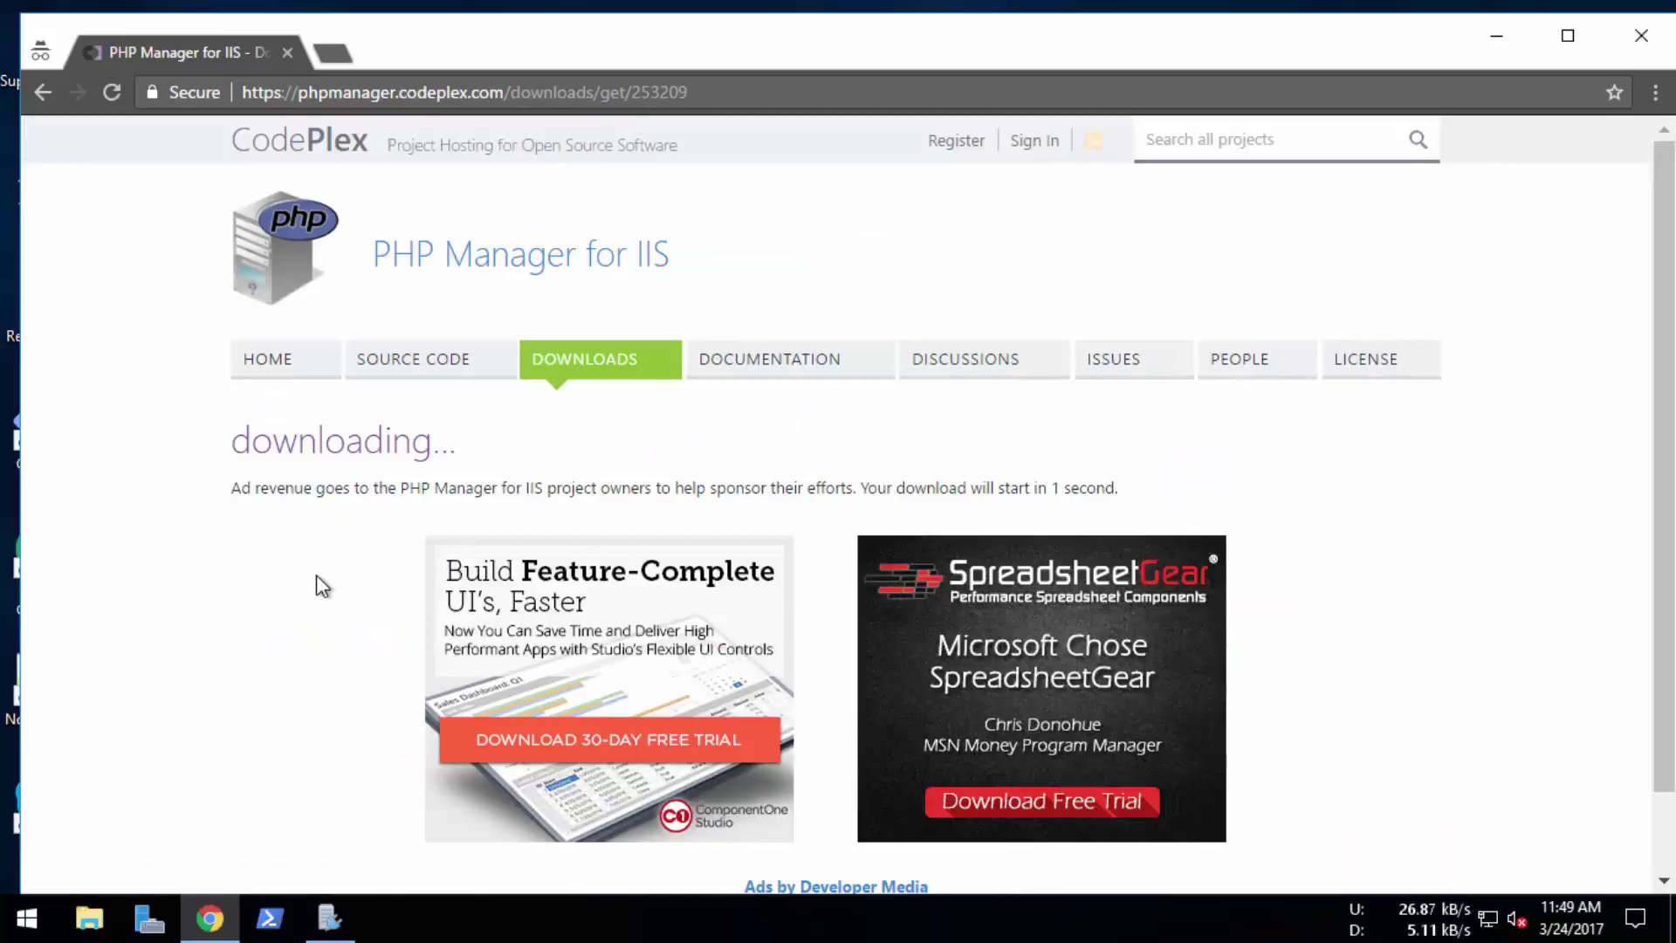
left_click(178, 861)
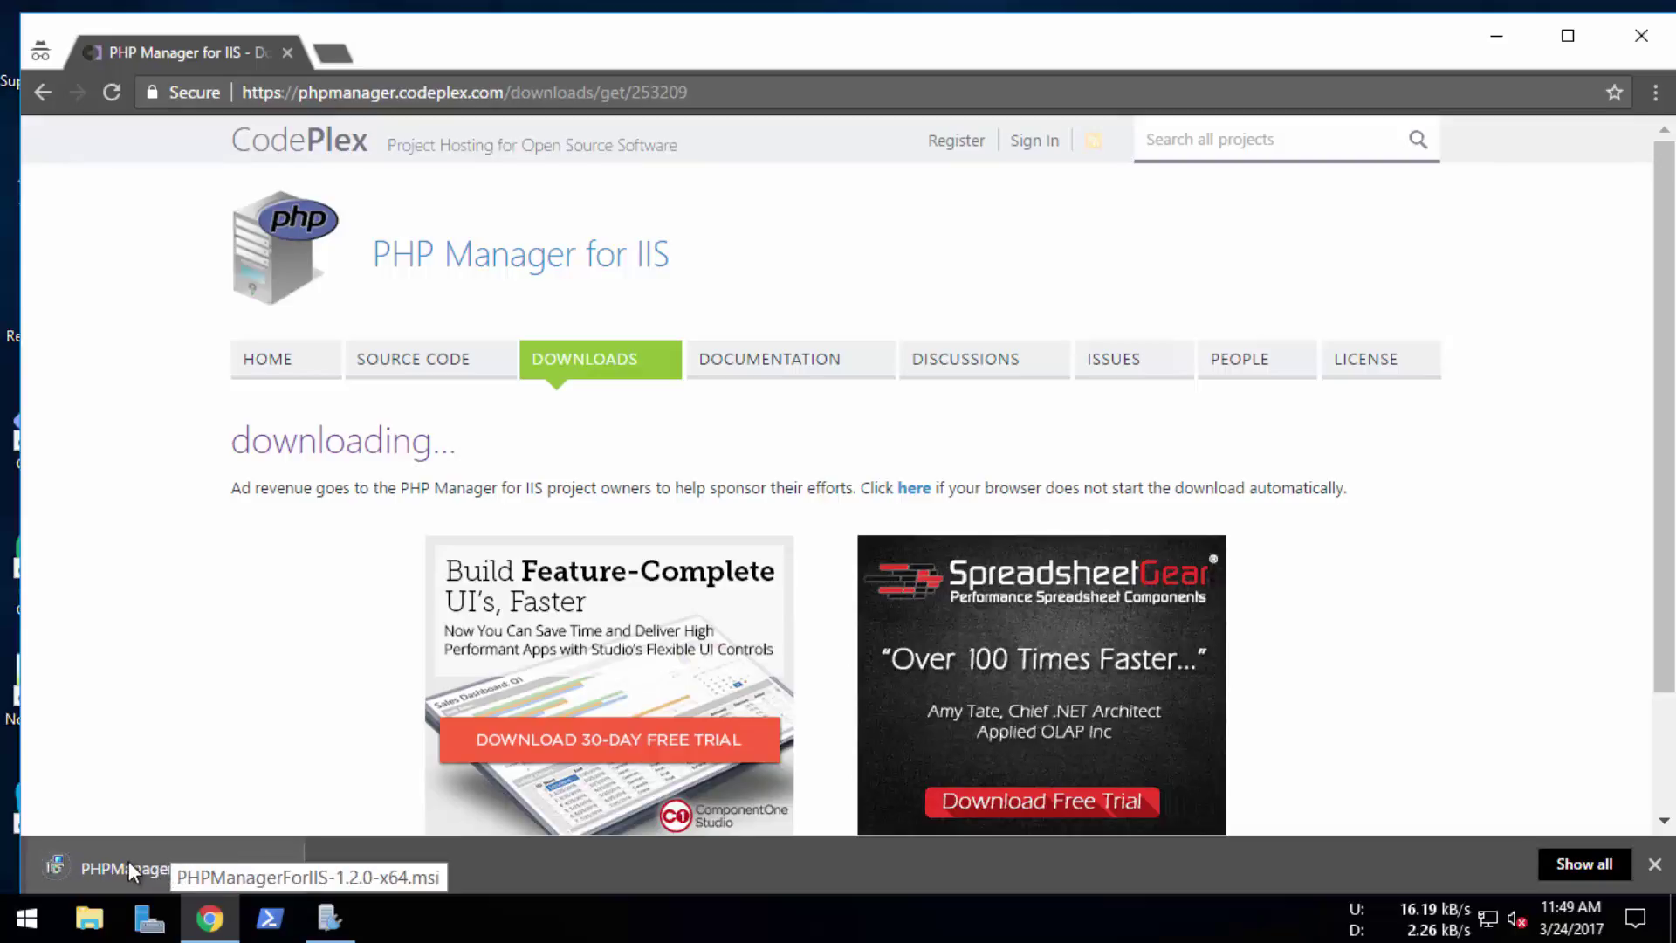
- Launch IIS Manager from Server Manager's Tools menu and view the DB-SERVER Home features
left_click(147, 930)
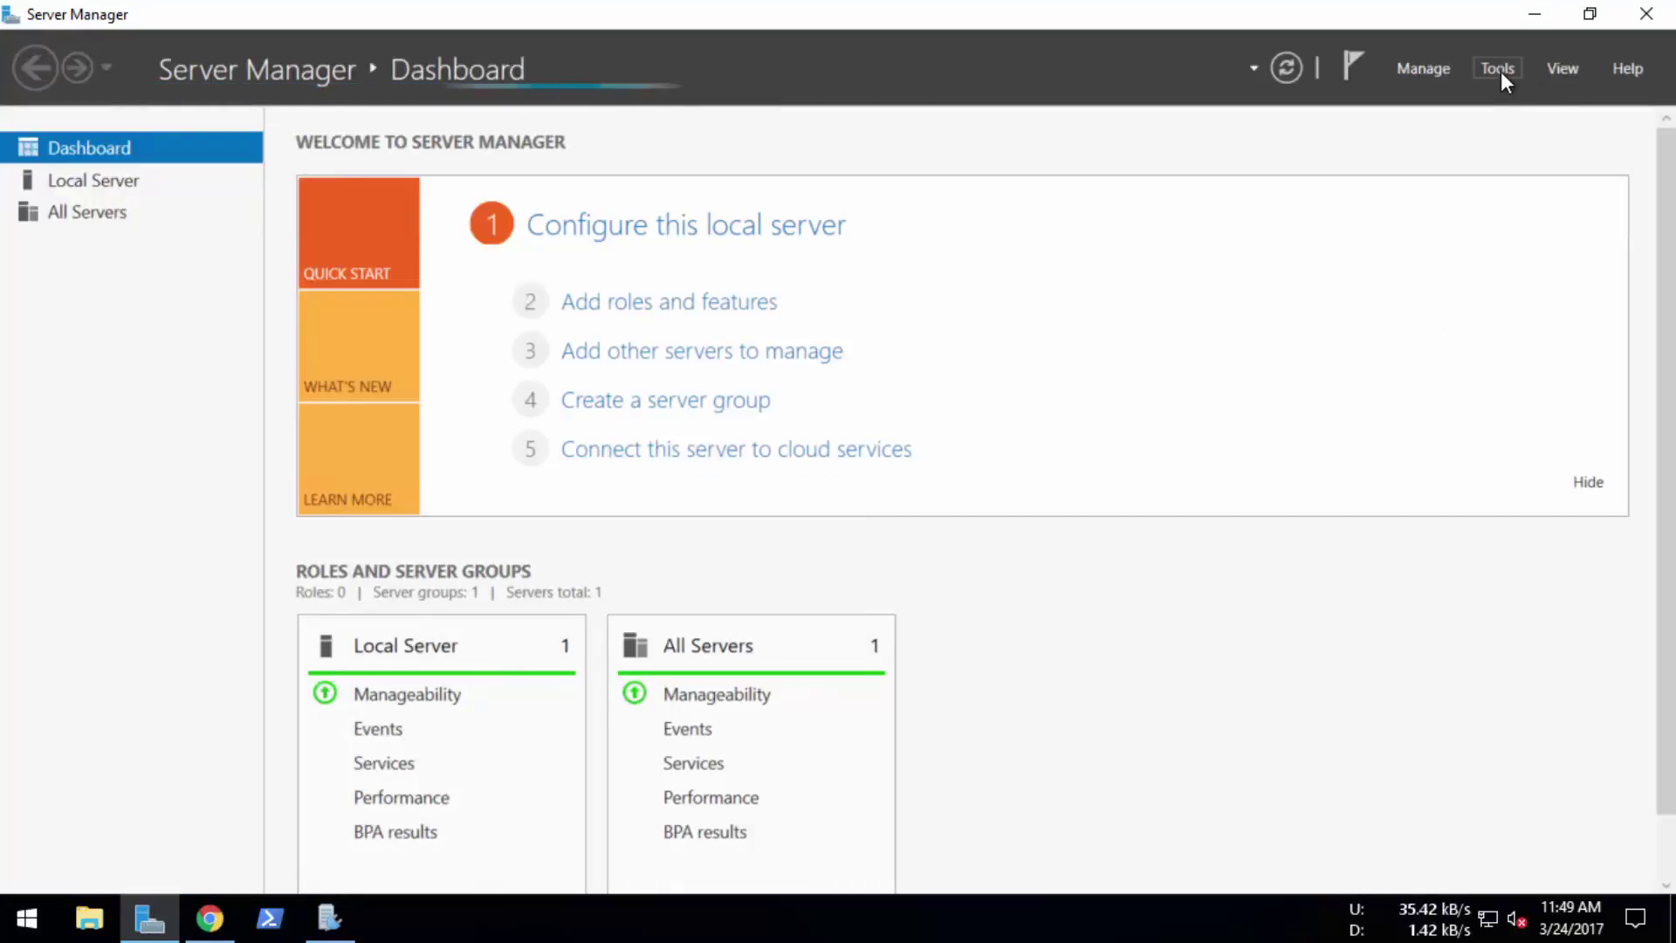
left_click(1498, 68)
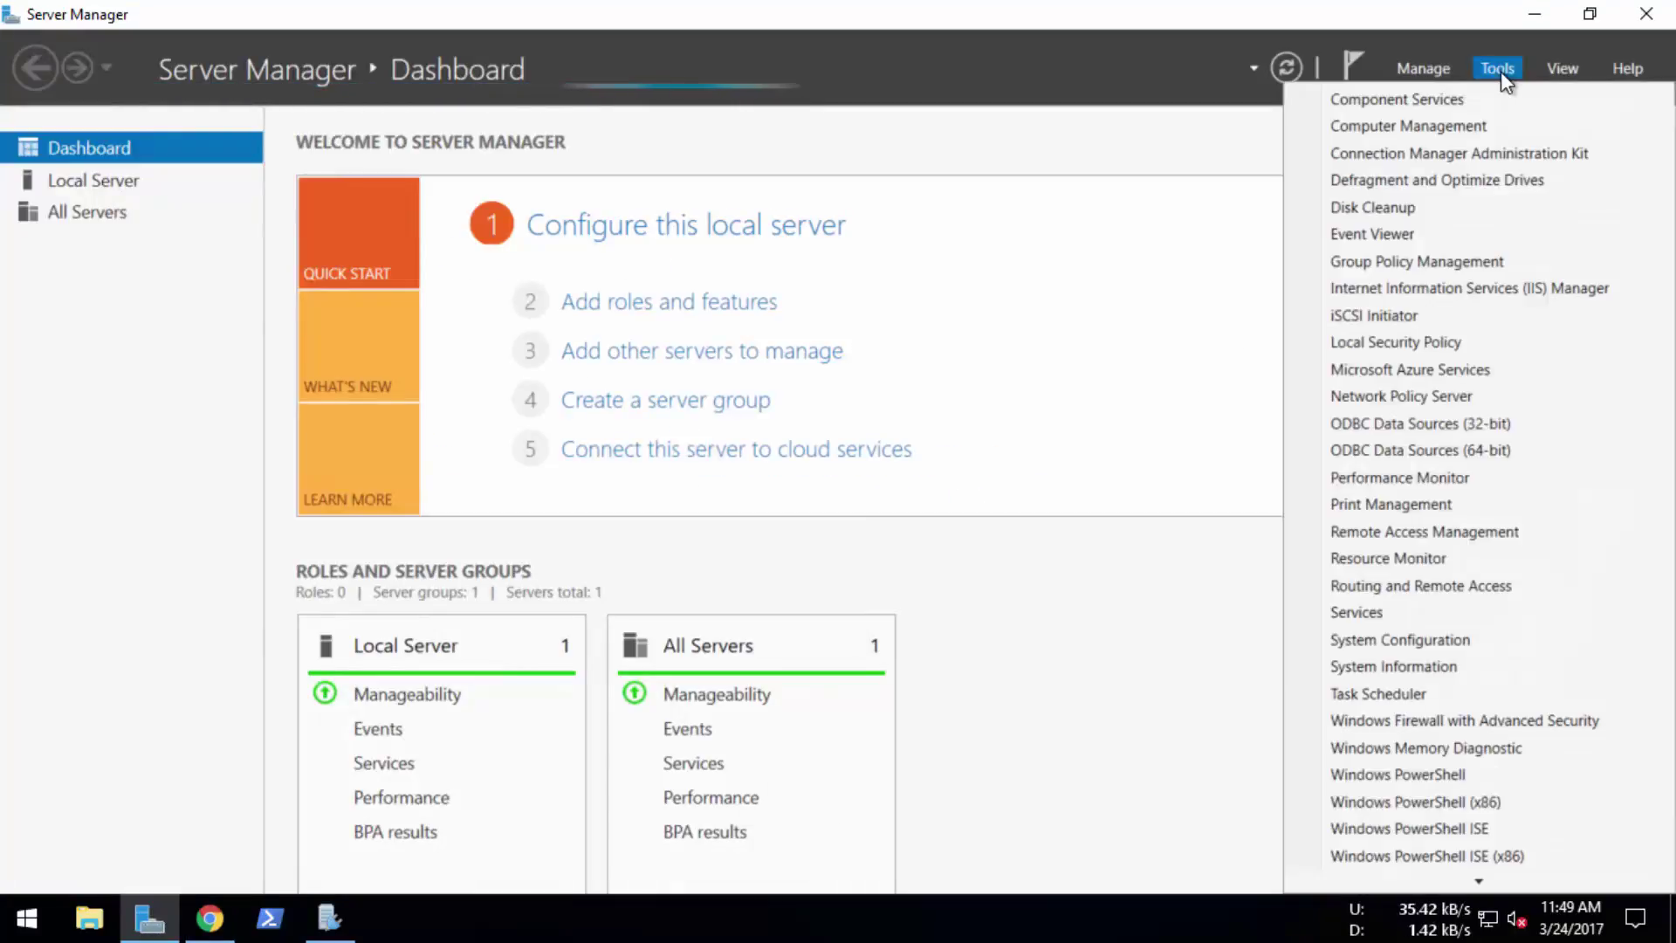
left_click(1494, 291)
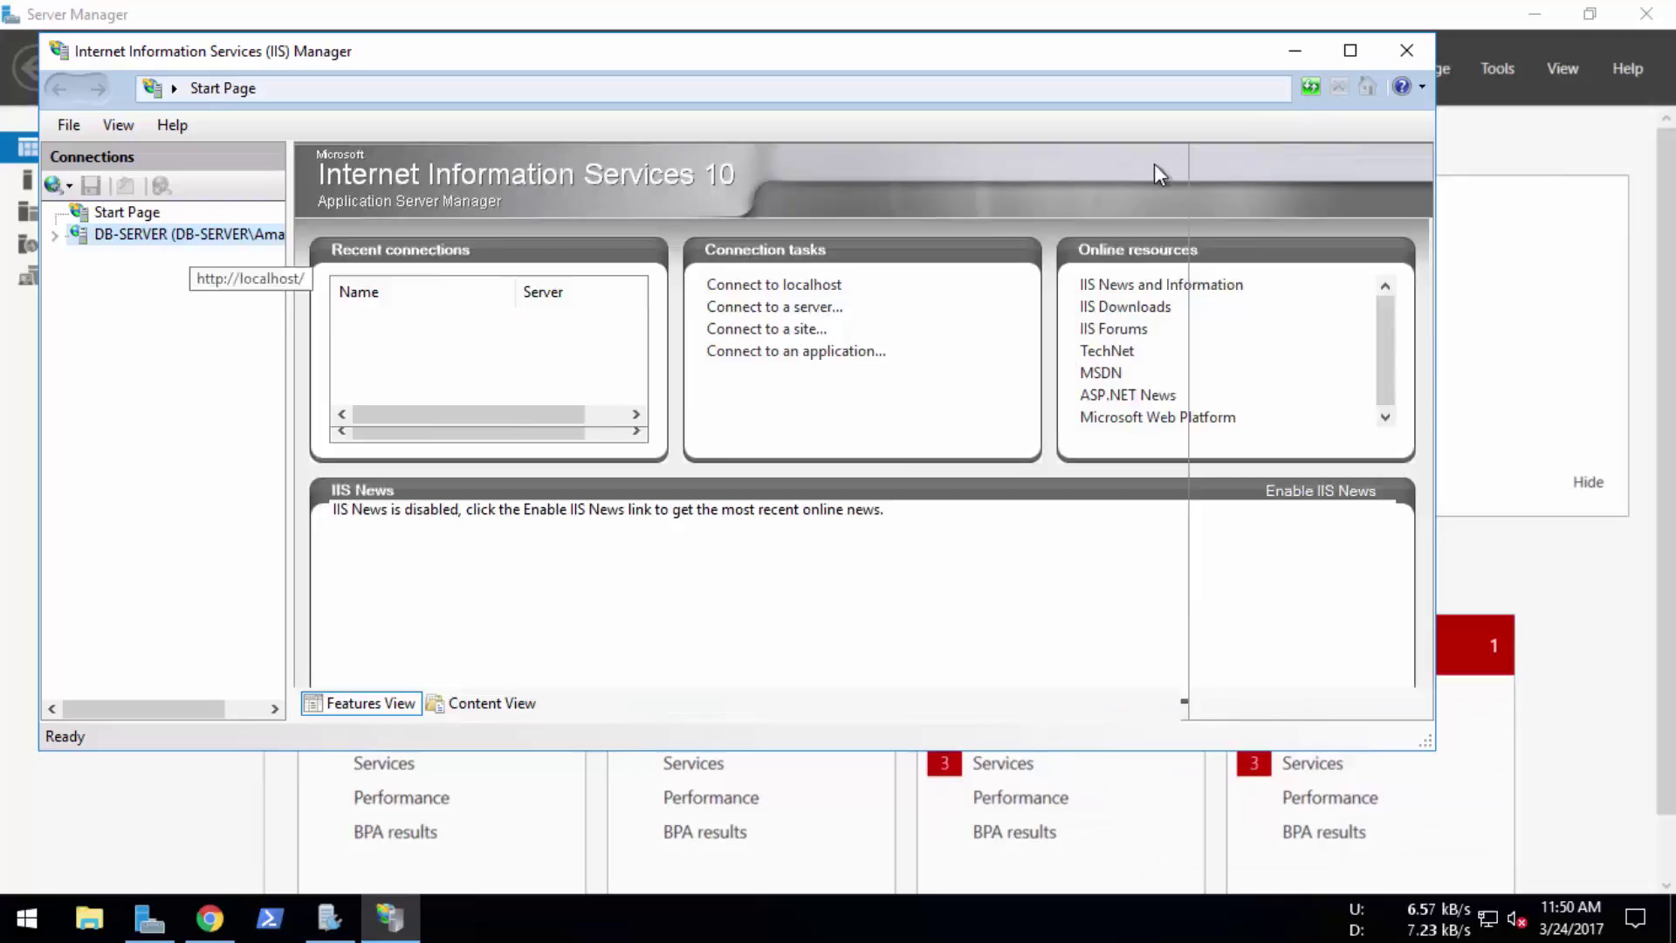
scroll(784, 536, "down", 3)
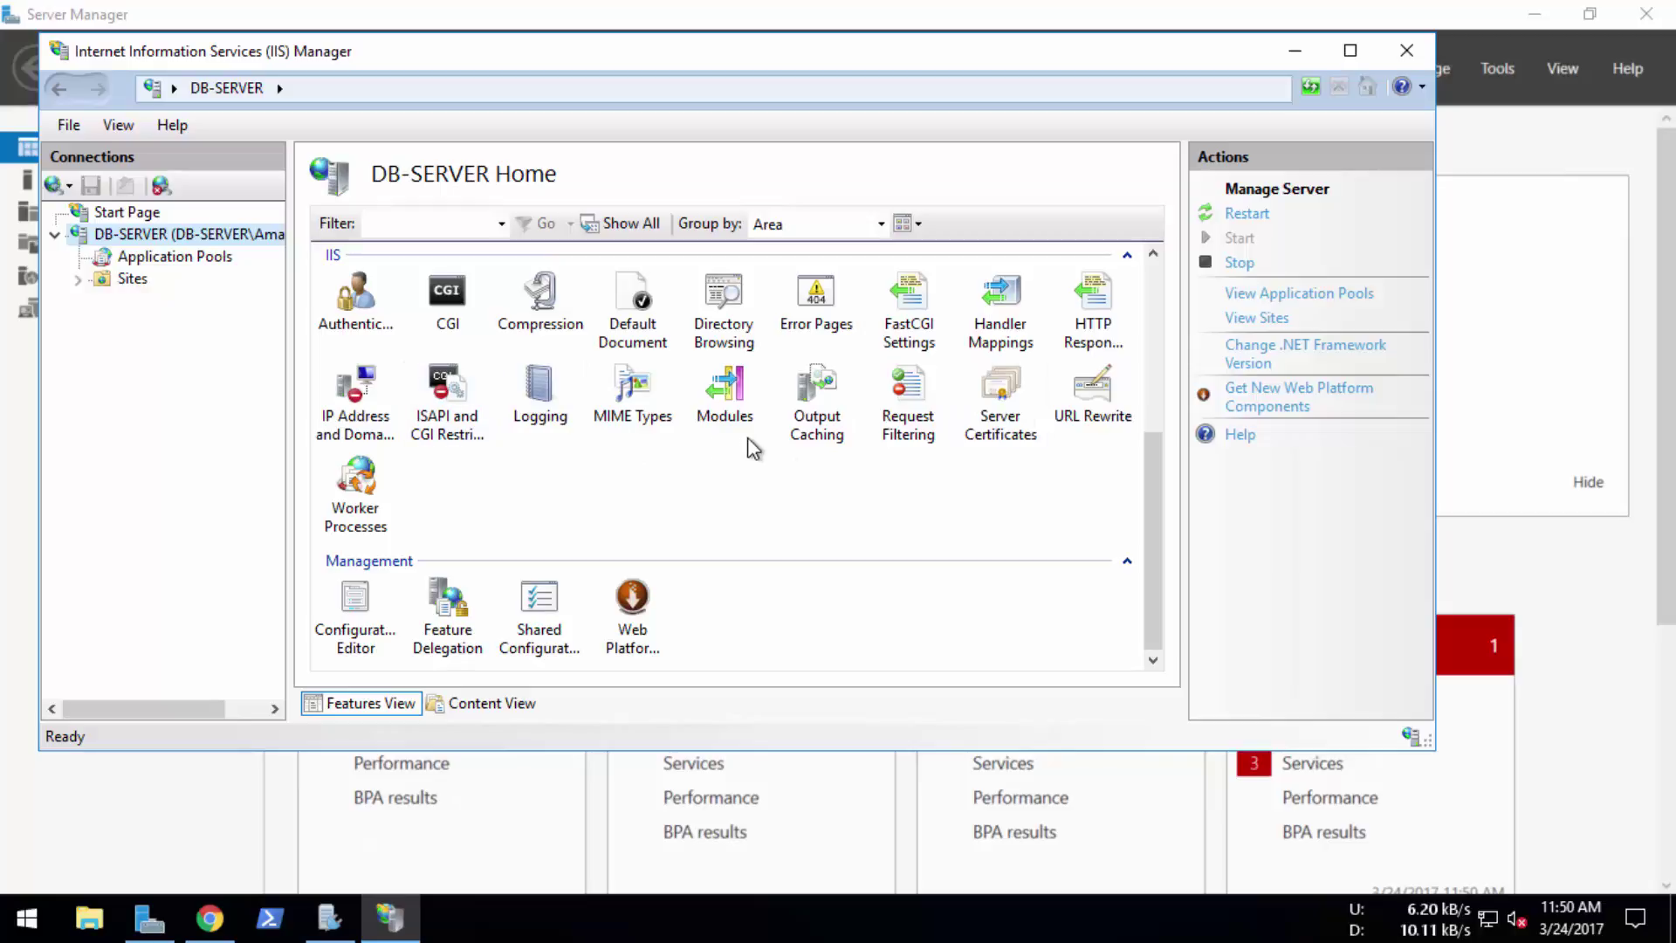
- Search the Start menu for regedit
left_click(39, 931)
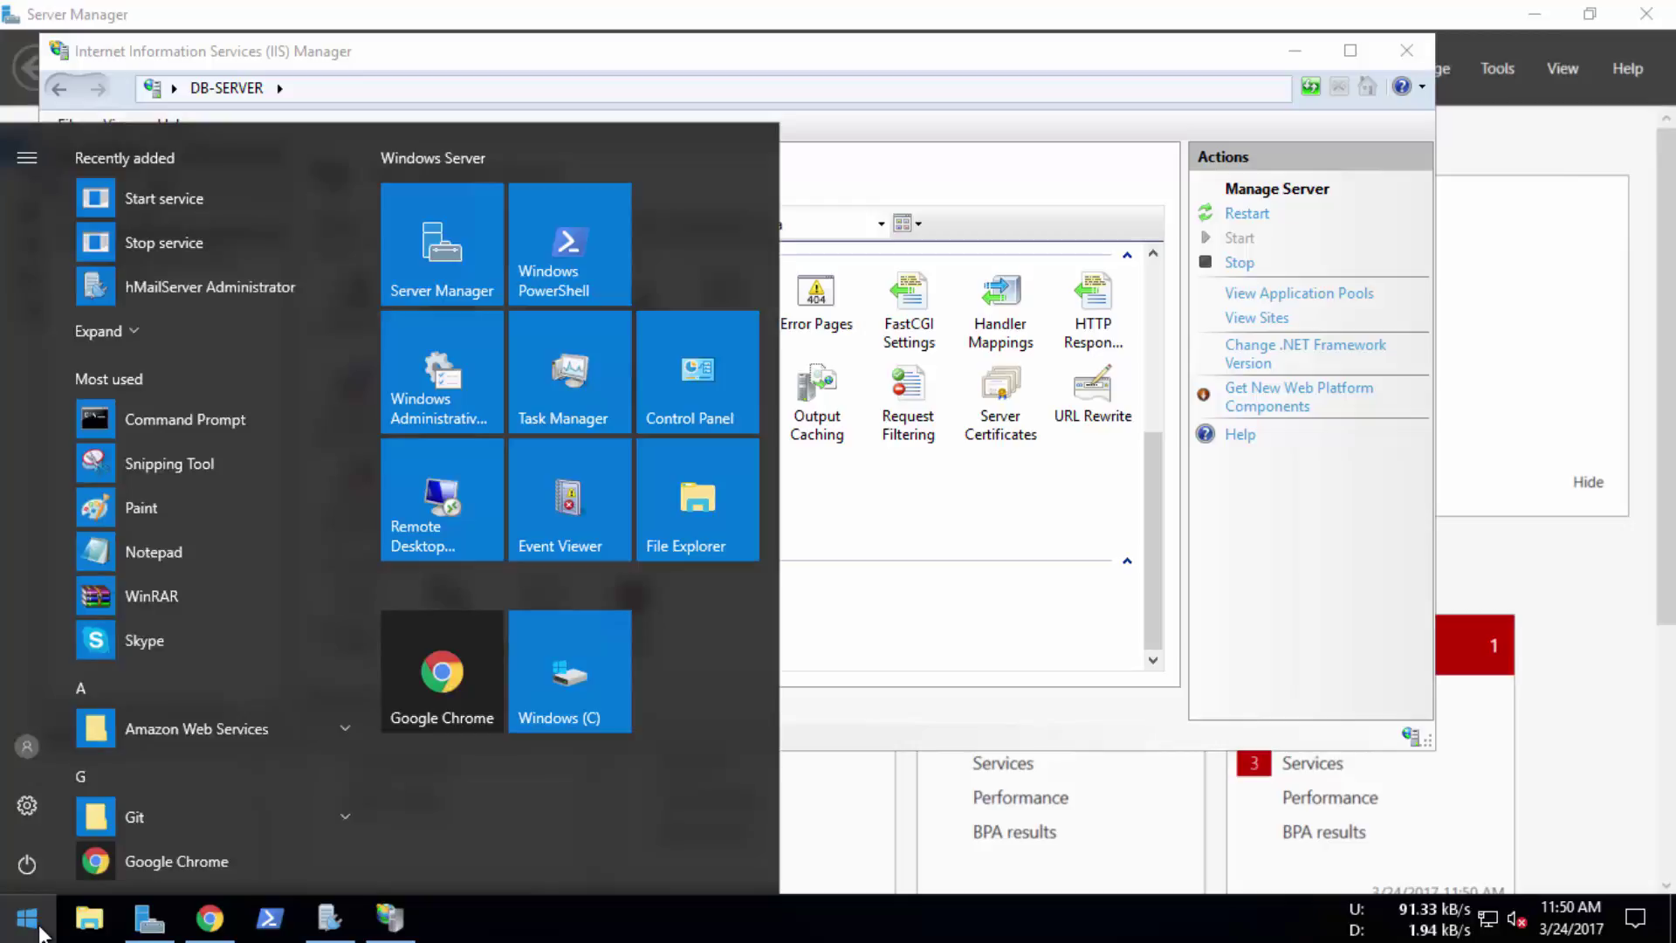
type("r")
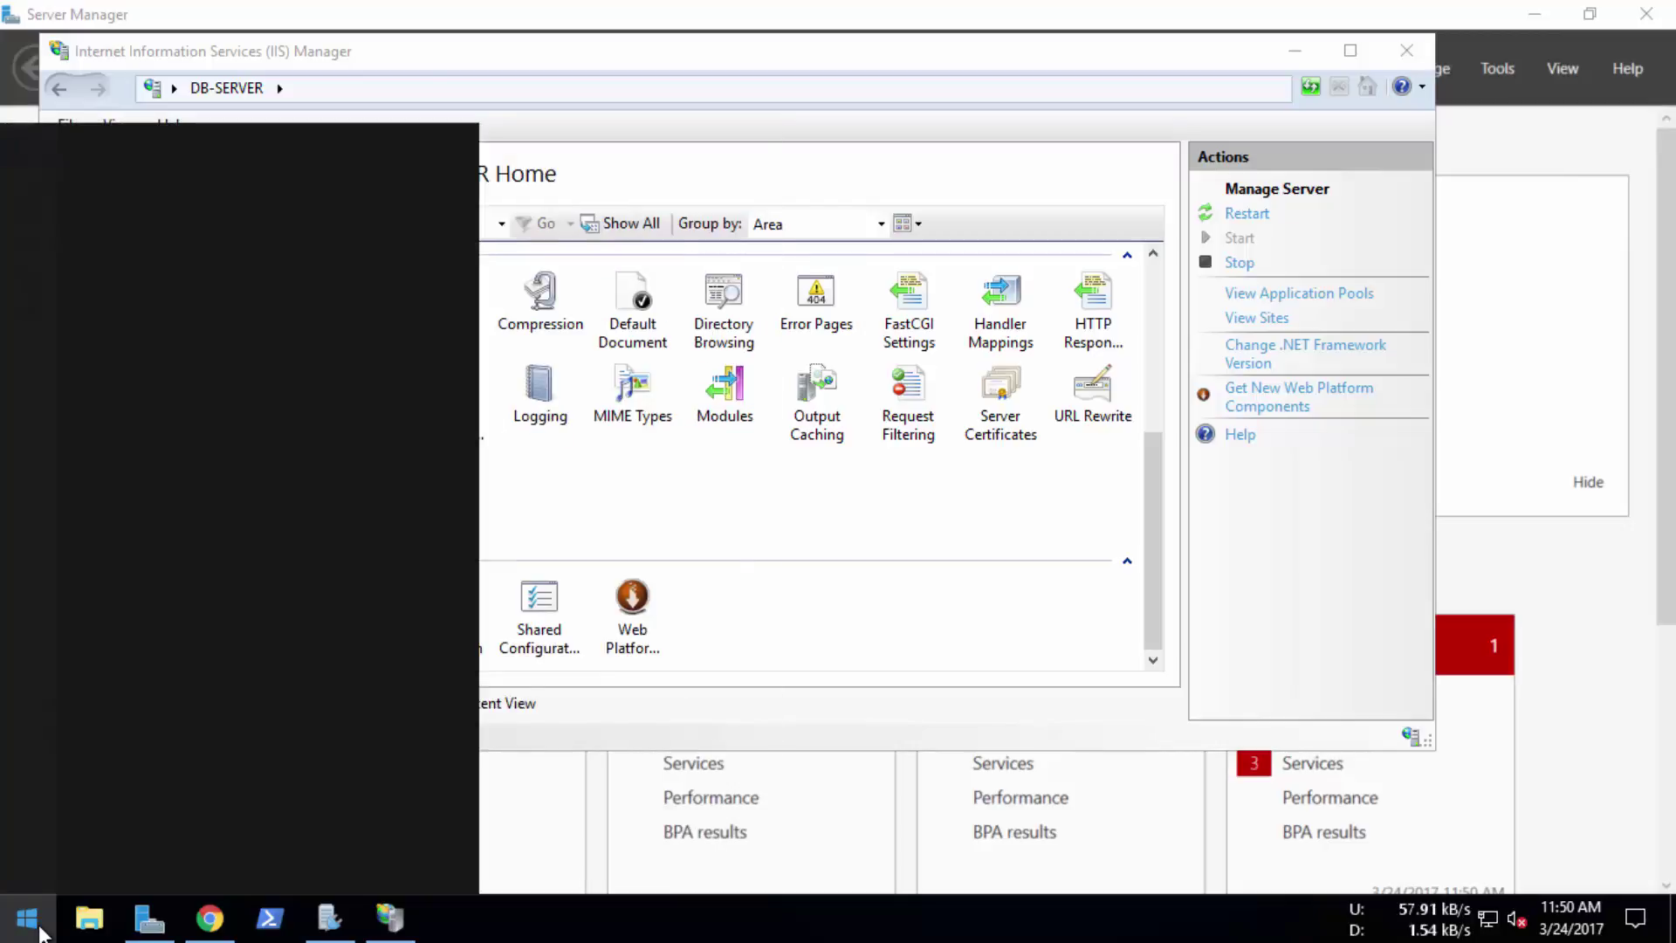
type("egedit")
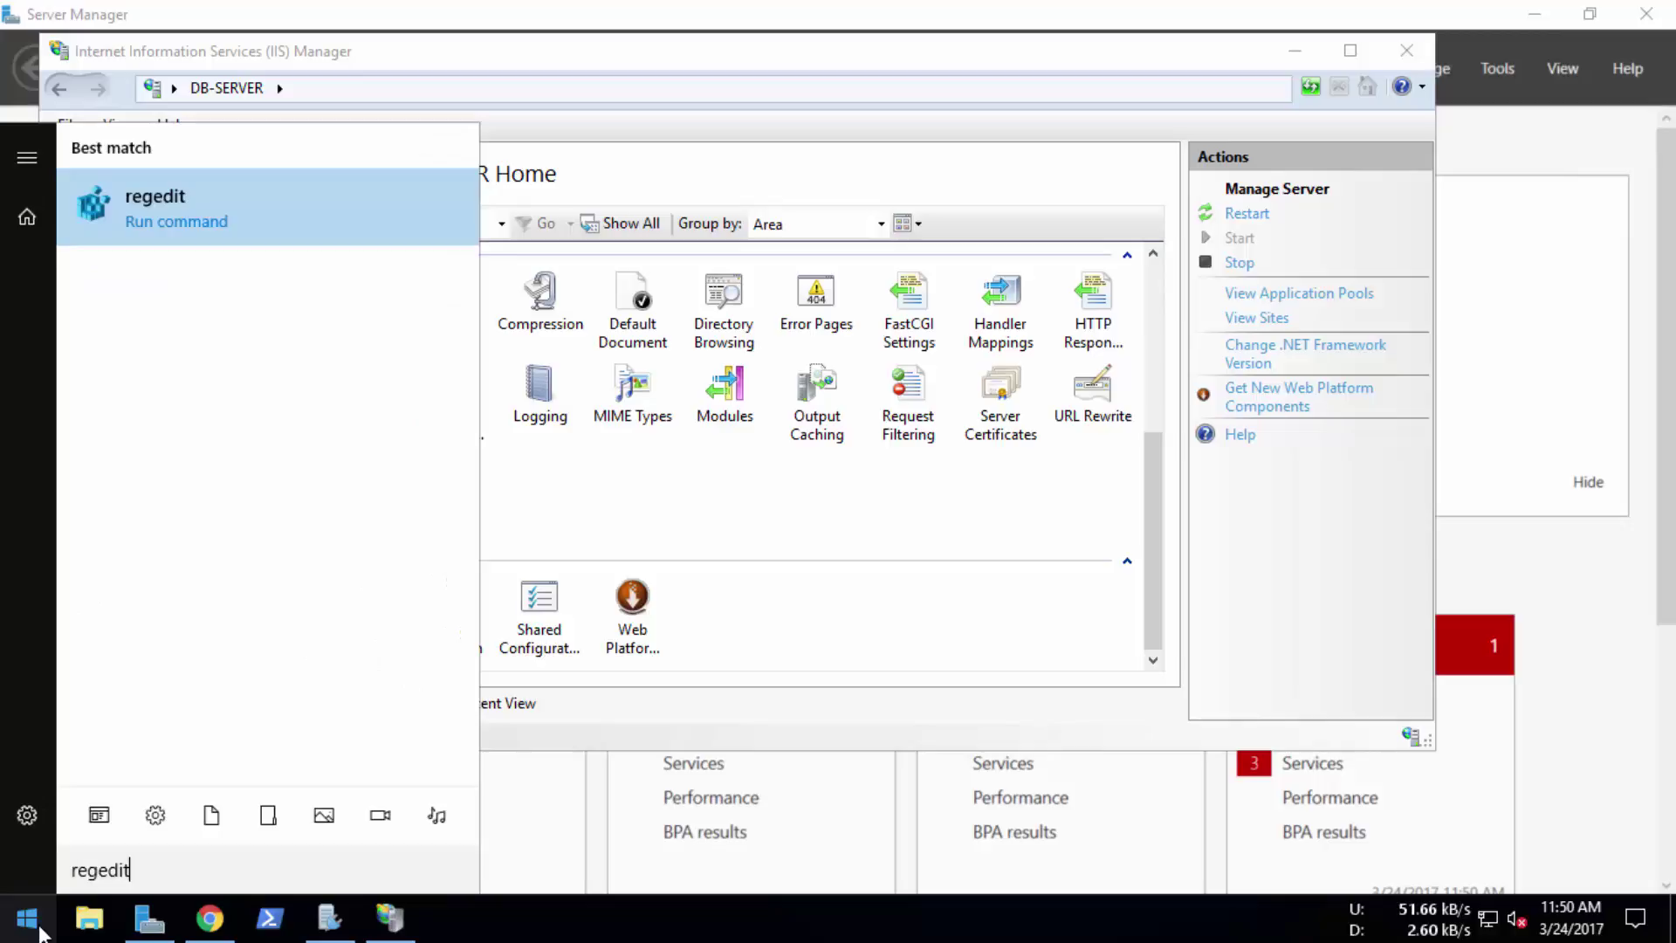
- Start Registry Editor and expand HKEY_LOCAL_MACHINE\SYSTEM in the key tree
key("Return")
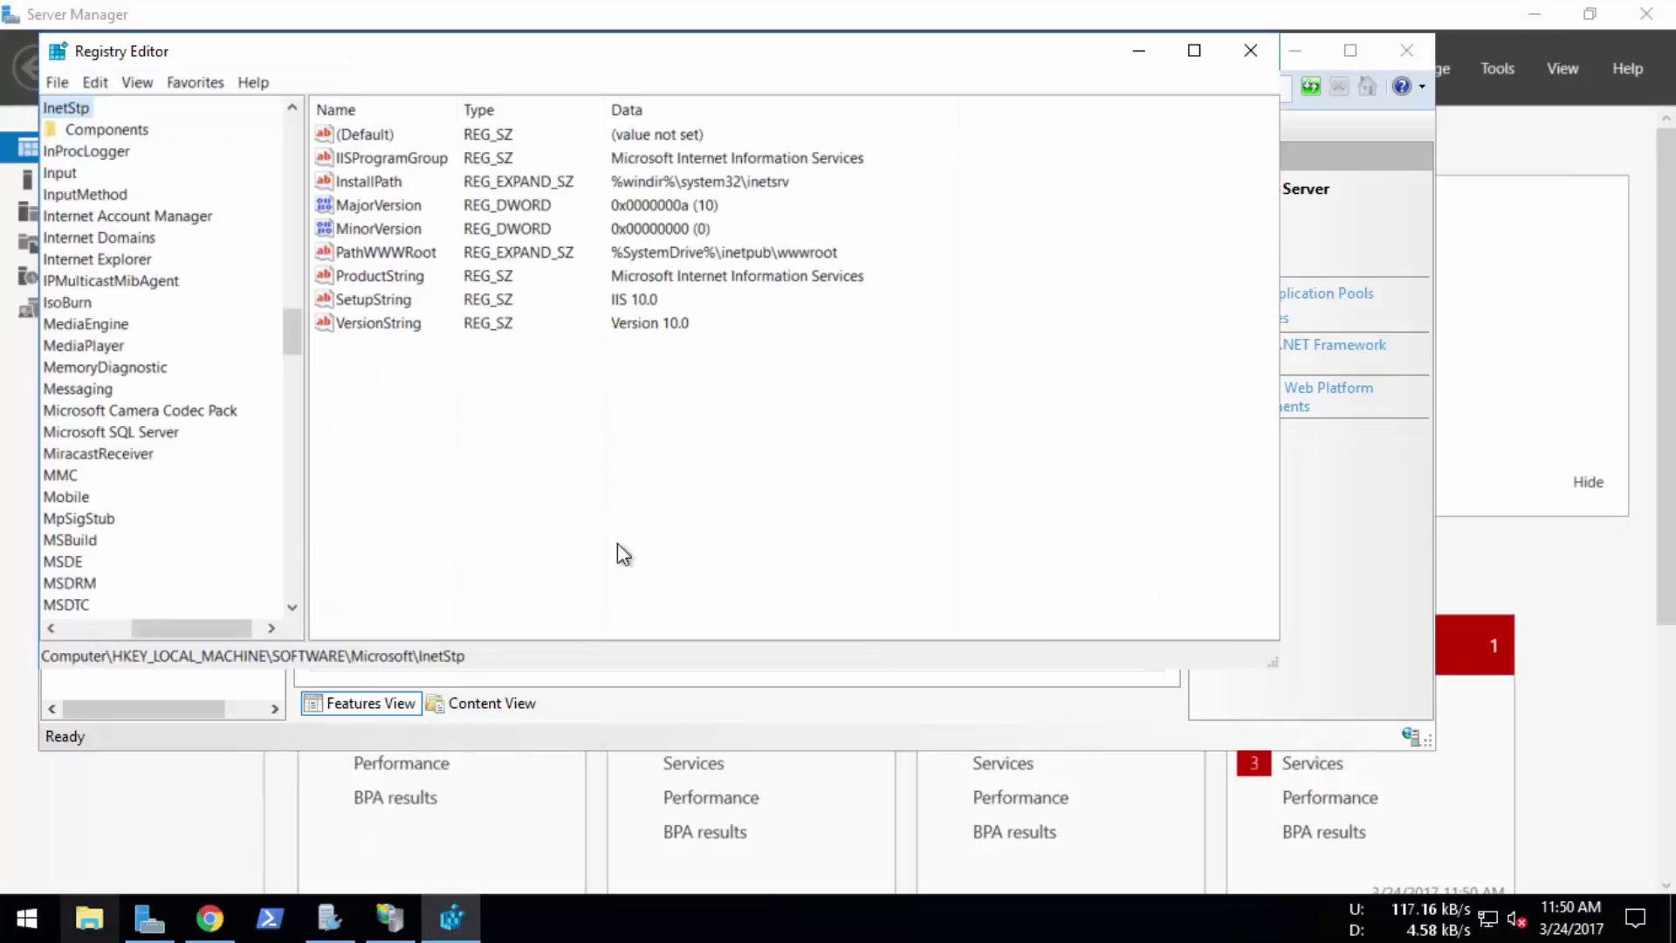
left_click_drag(207, 628, 66, 633)
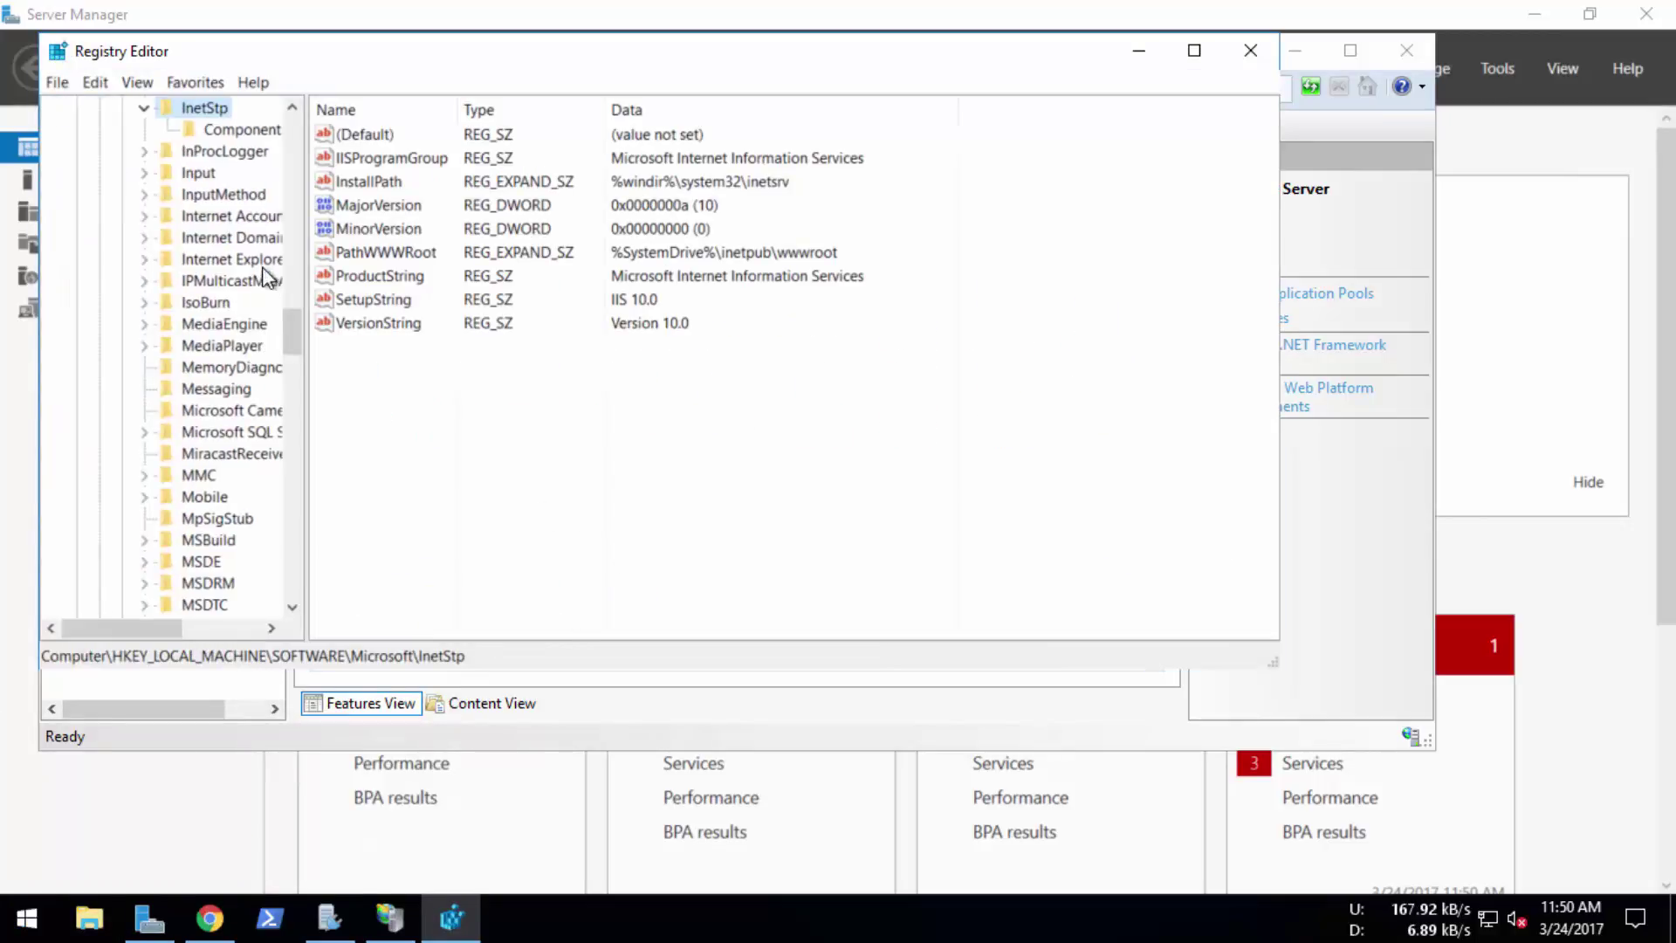
scroll(162, 203, "up", 2)
scroll(164, 288, "up", 15)
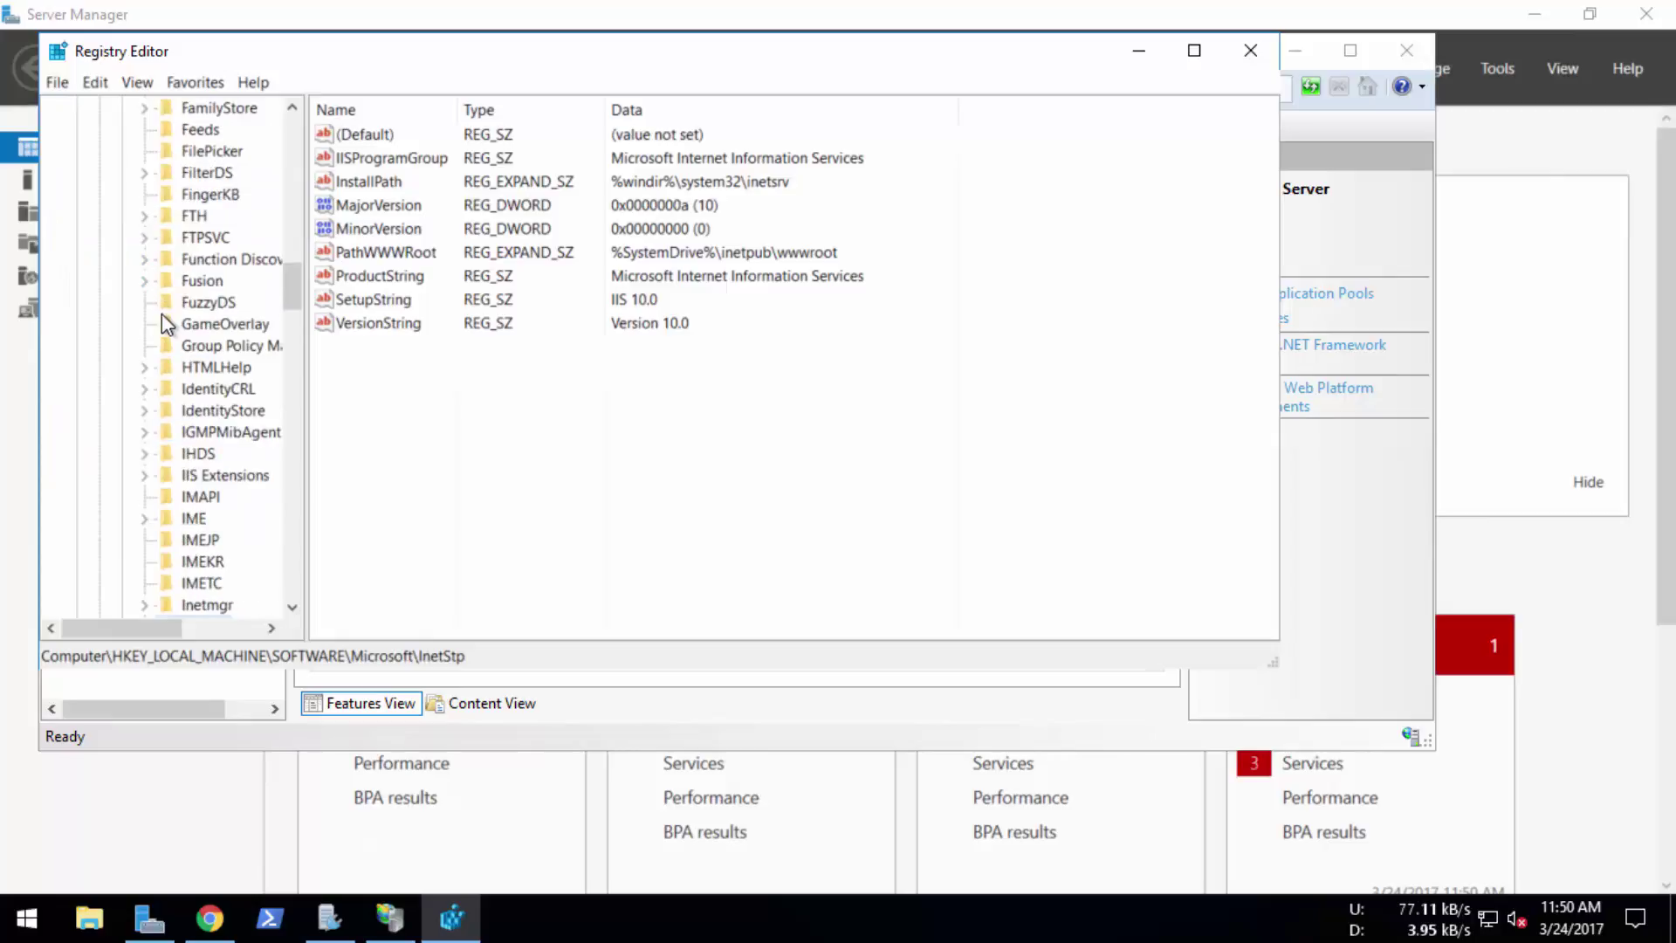
scroll(166, 322, "up", 20)
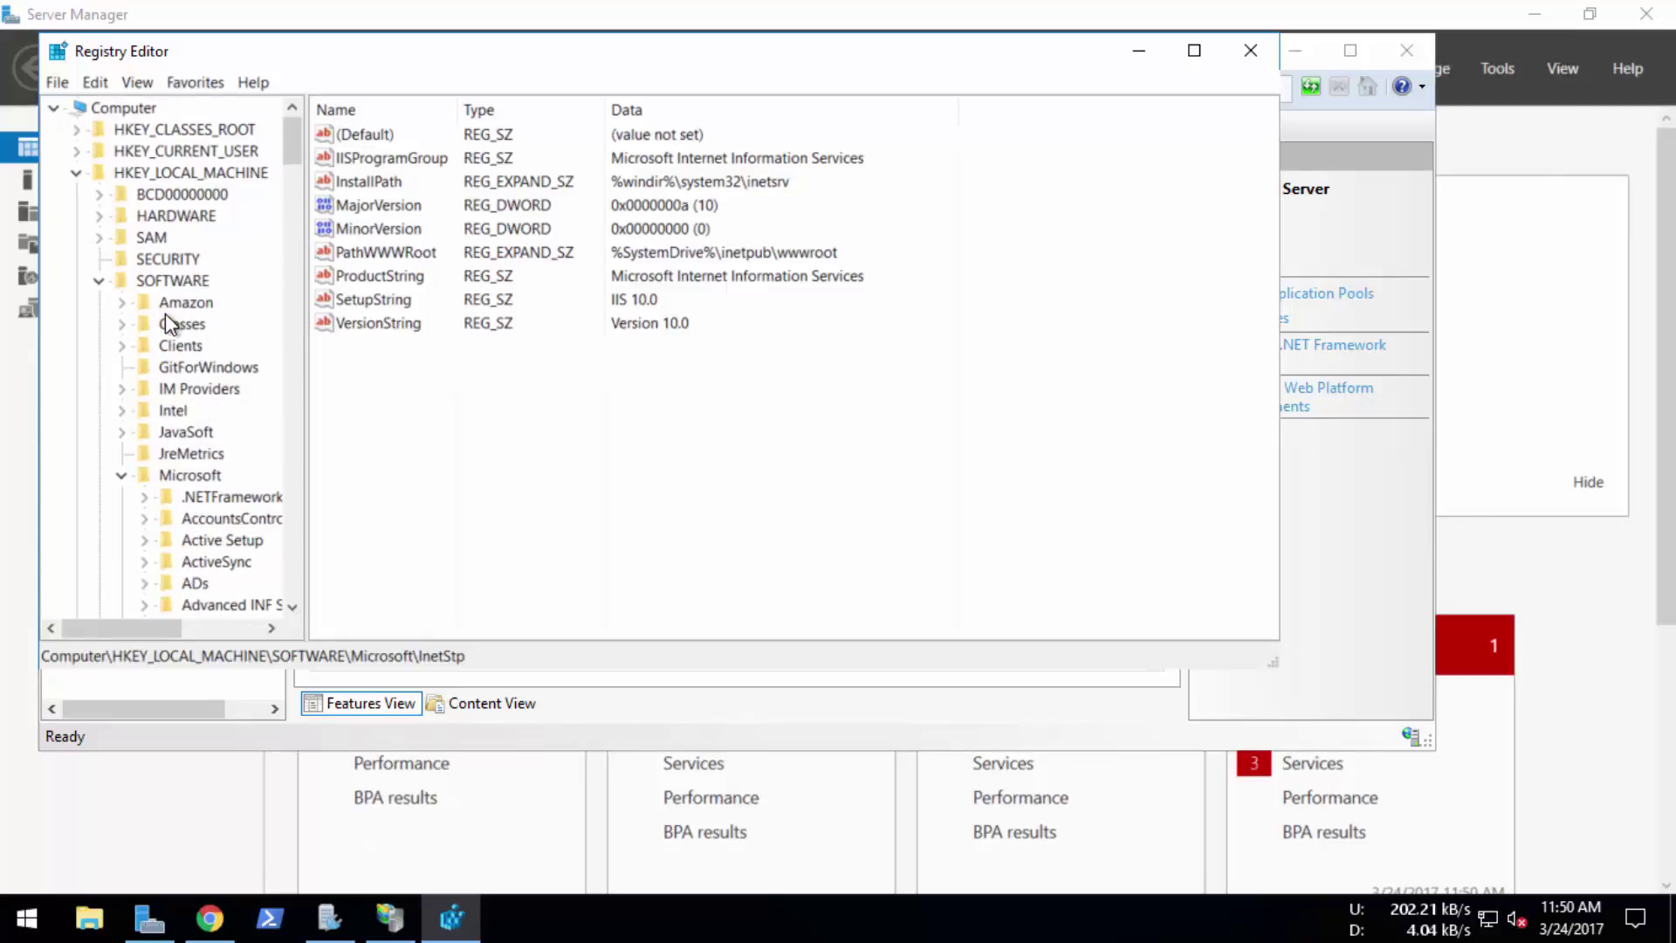
left_click(99, 282)
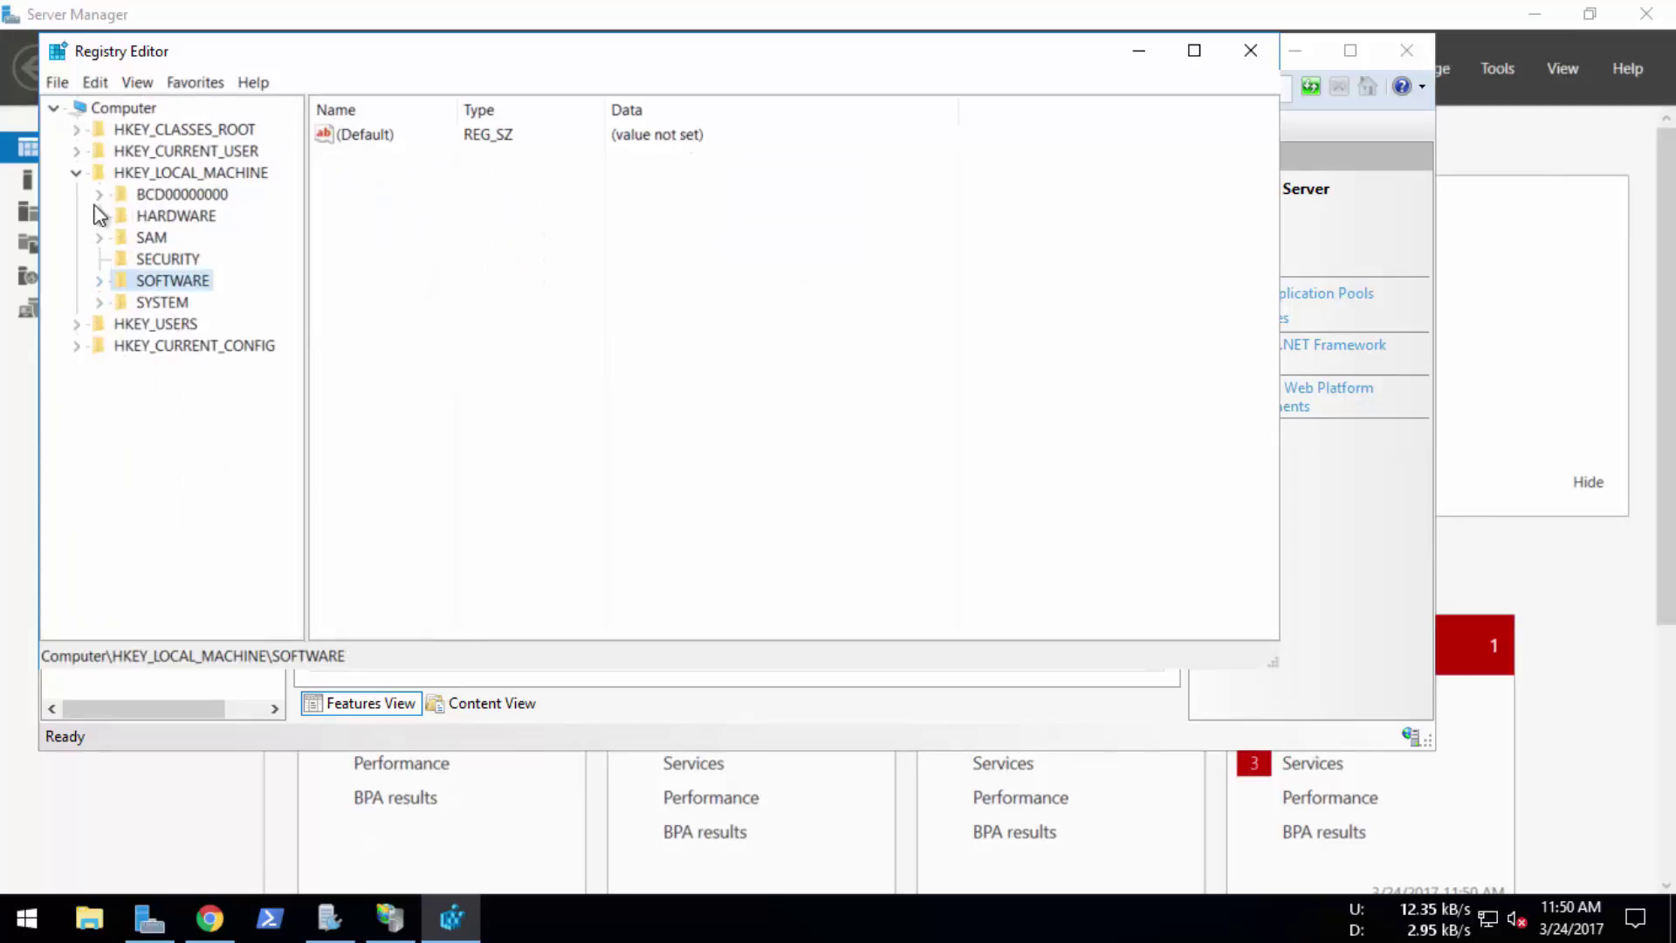
left_click(77, 174)
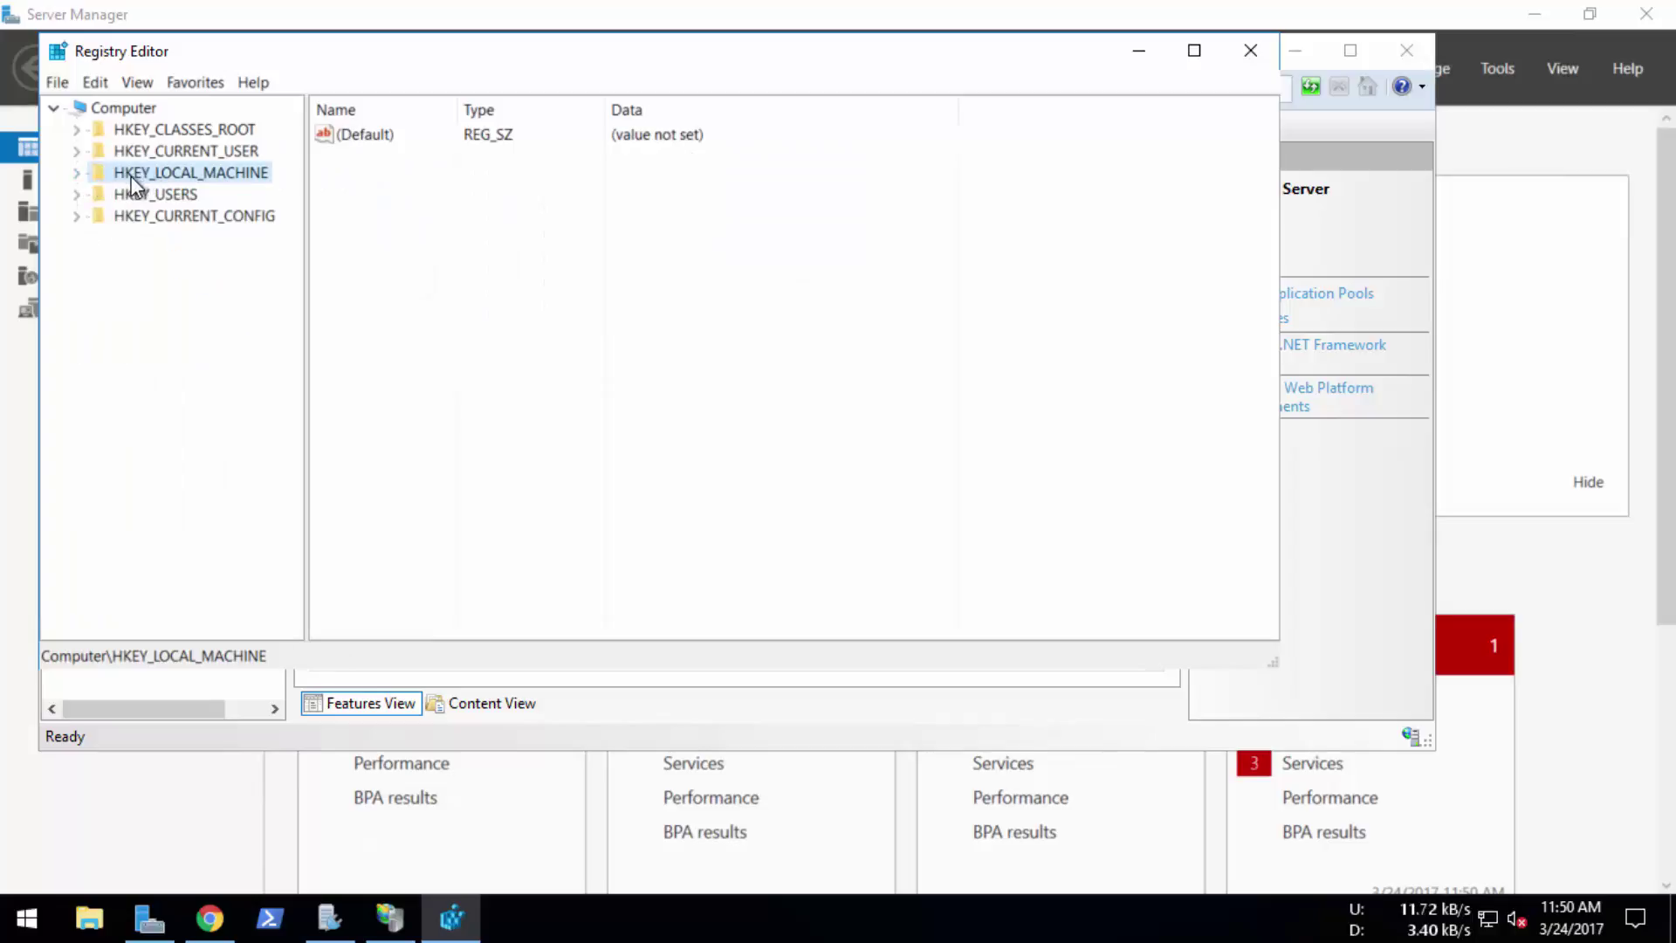
double_click(223, 178)
double_click(170, 301)
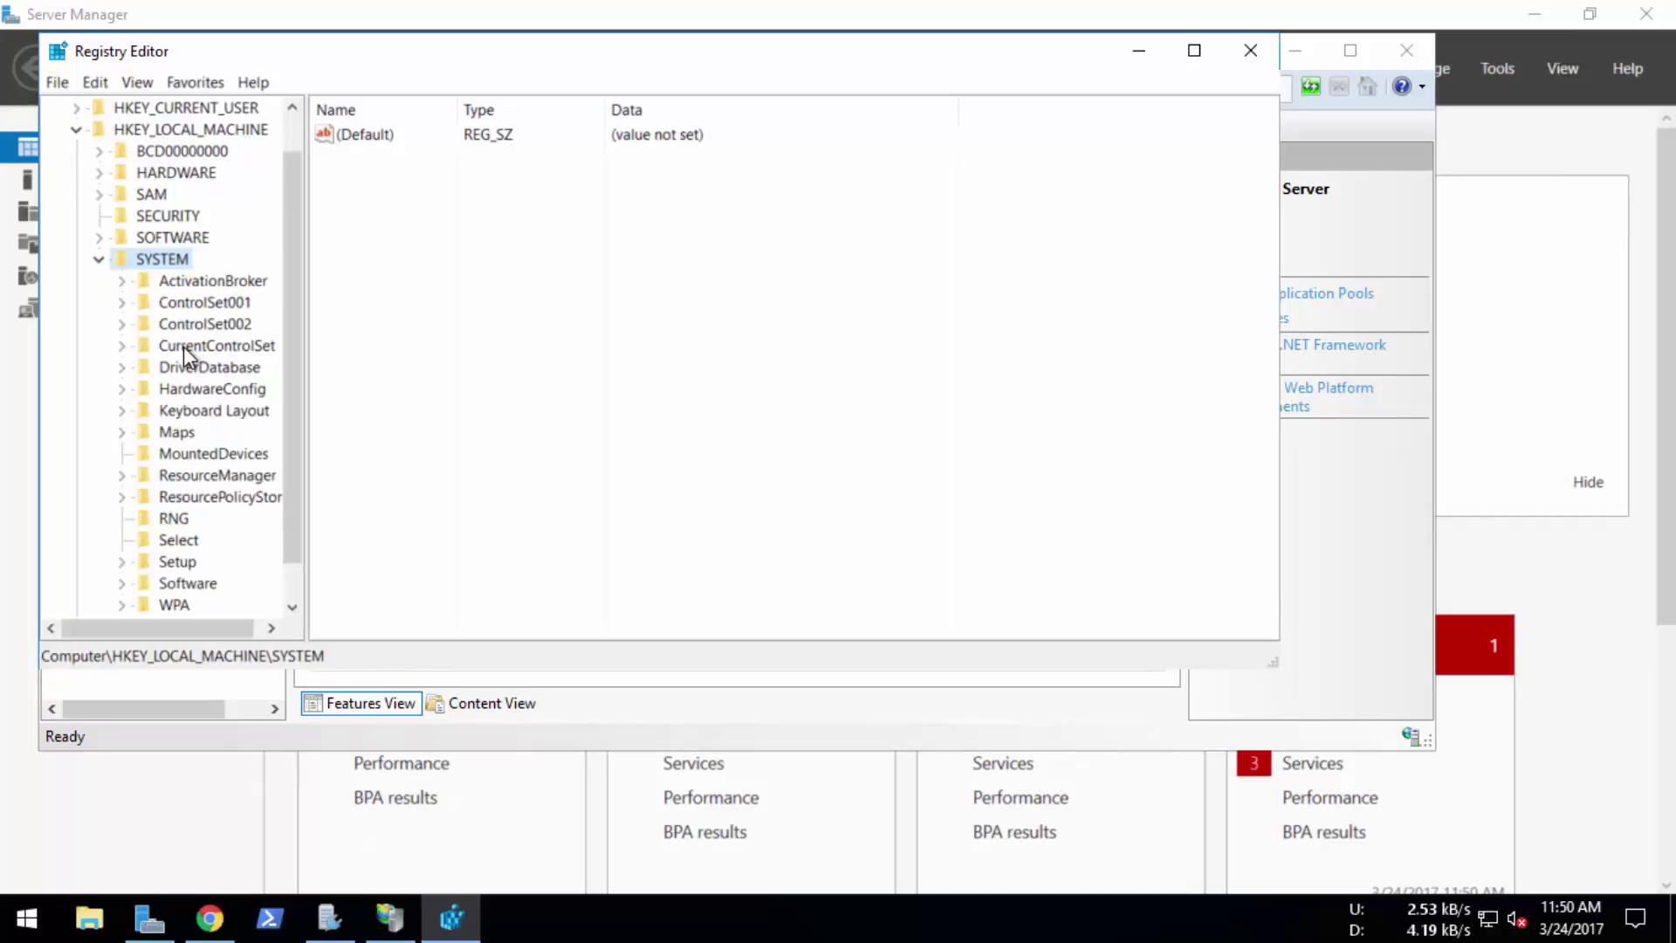
- Navigate CurrentControlSet\Services to W3SVC\Parameters, showing MajorVersion 10
left_click_drag(187, 630, 196, 629)
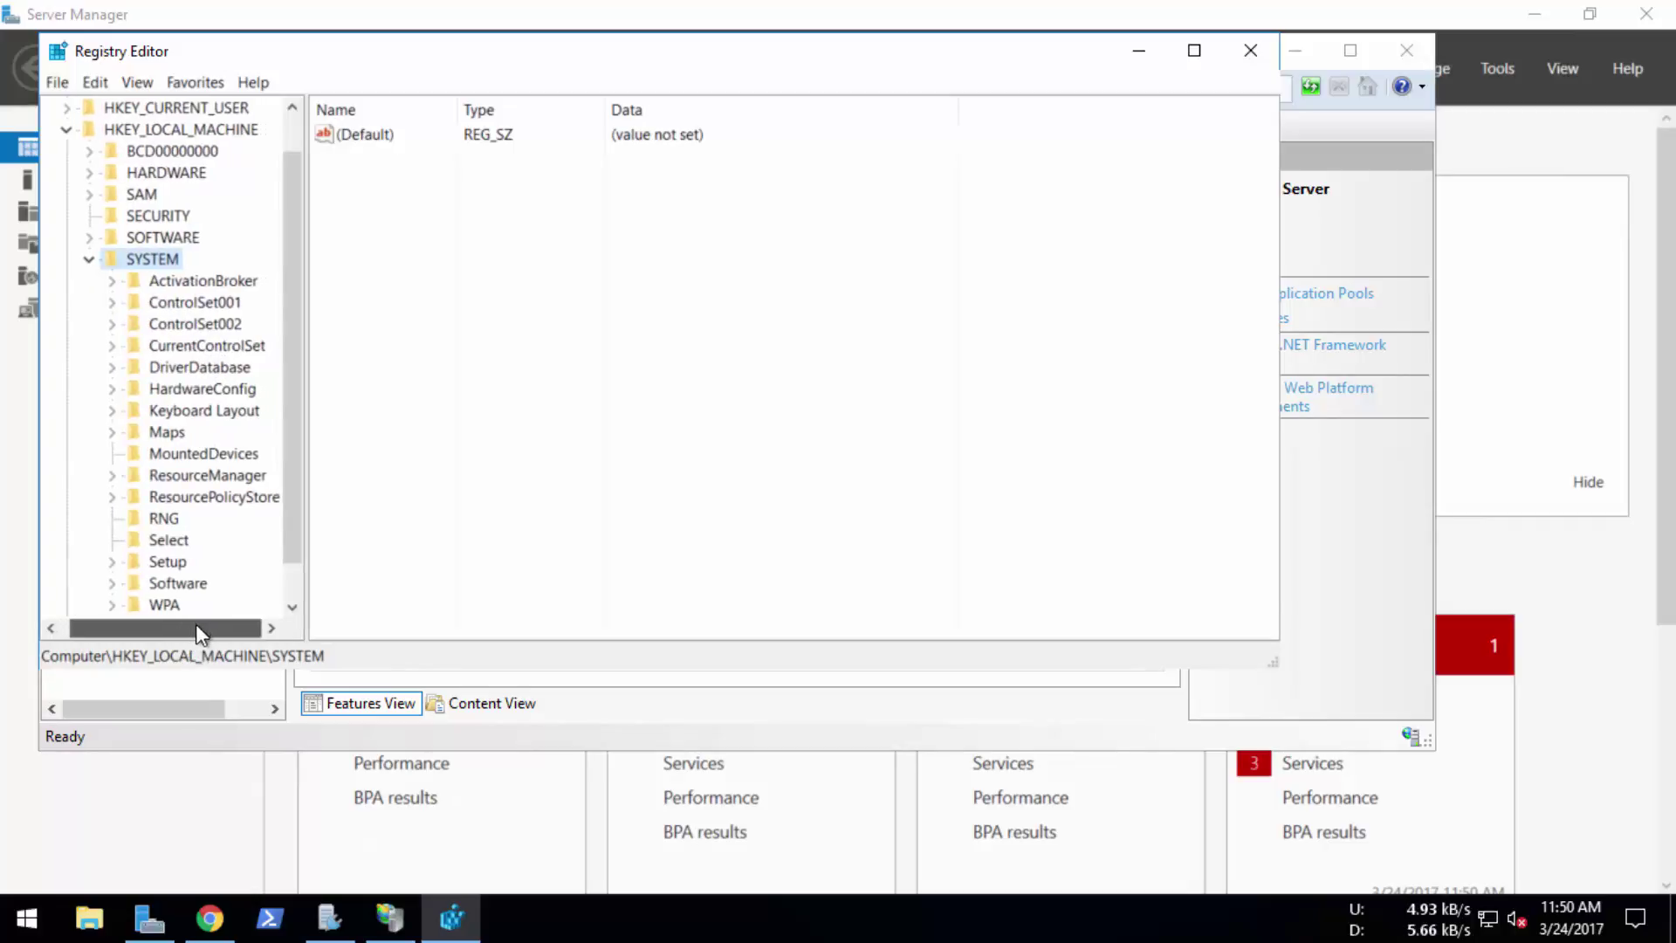
double_click(232, 346)
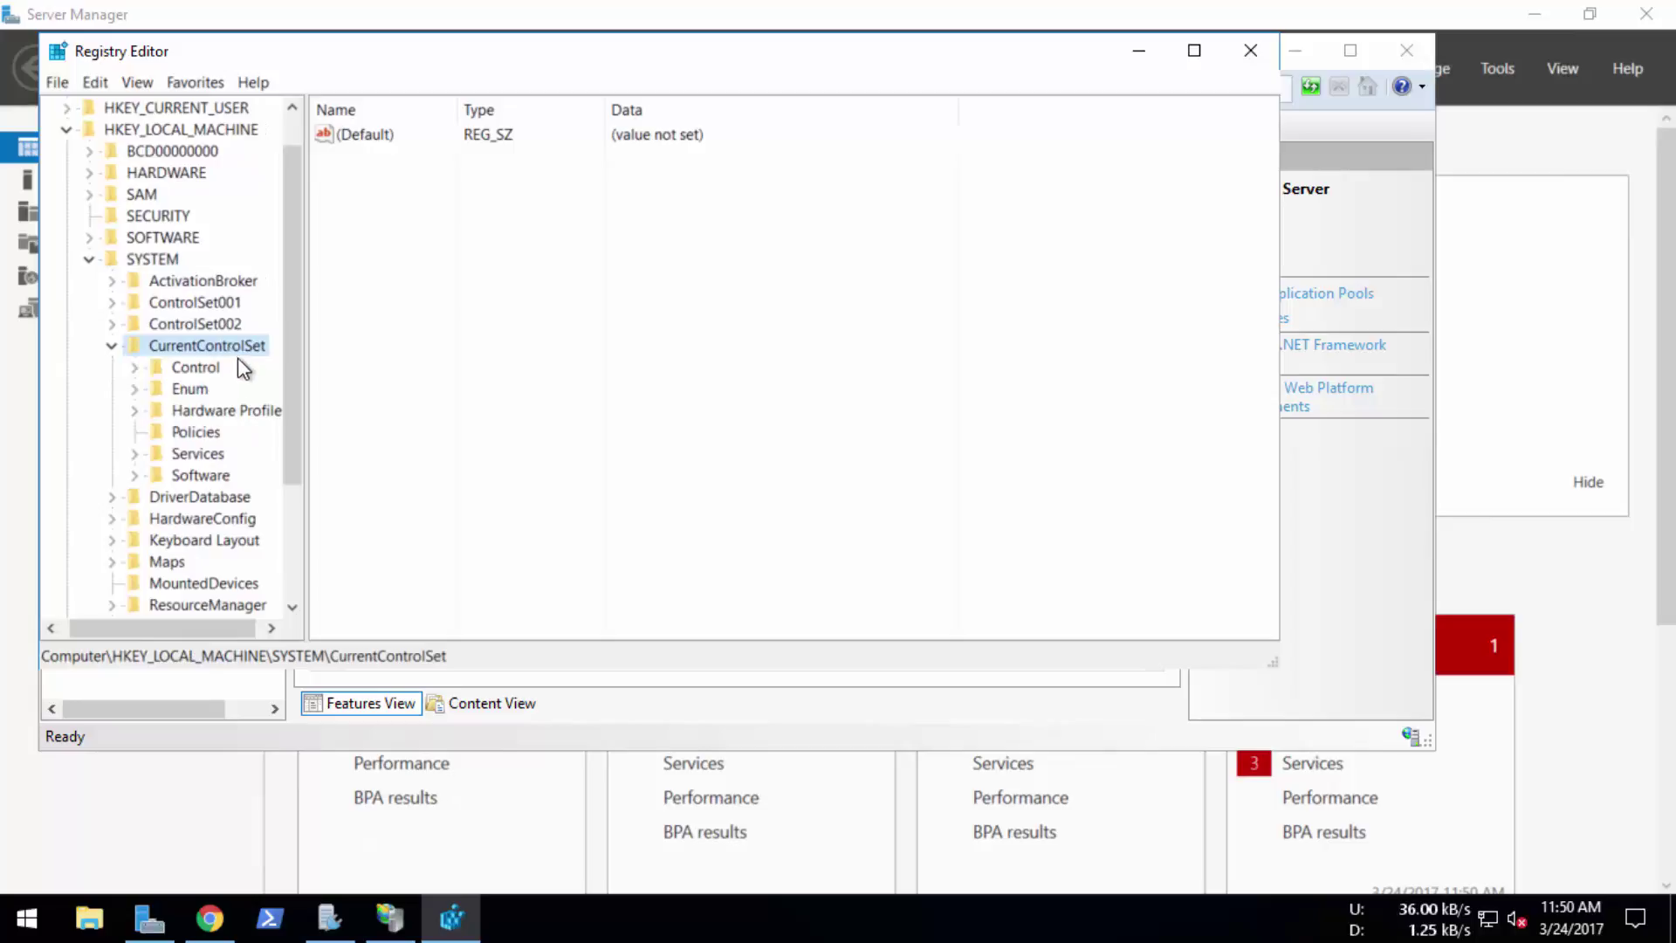
left_click(188, 458)
double_click(189, 456)
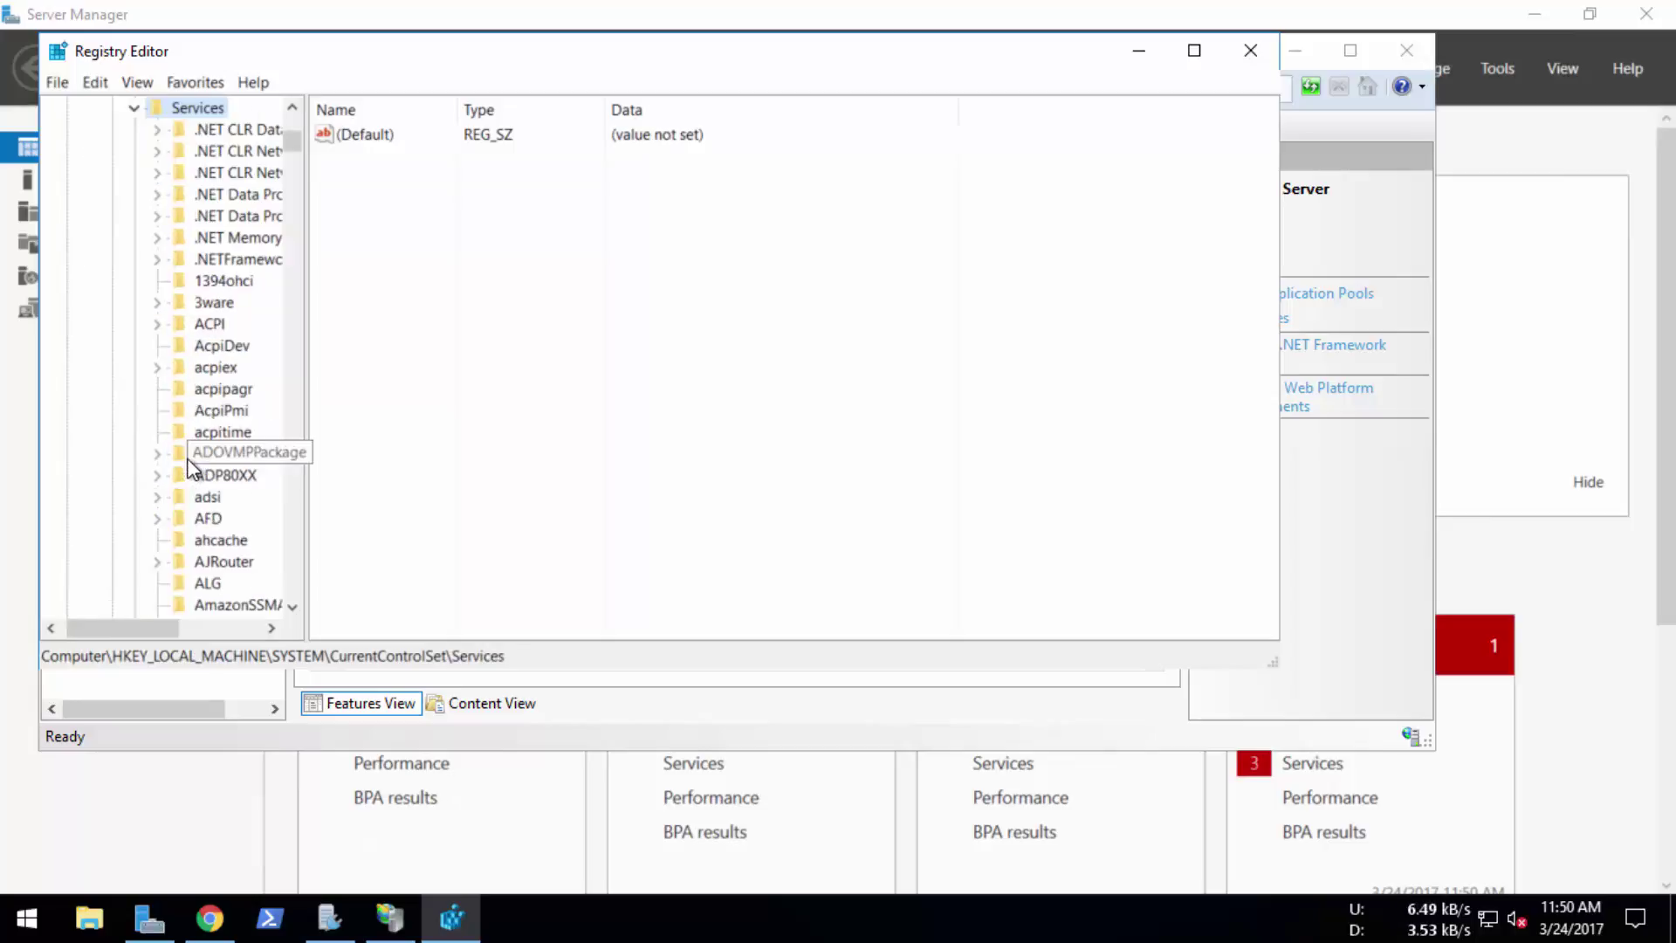
left_click(198, 452)
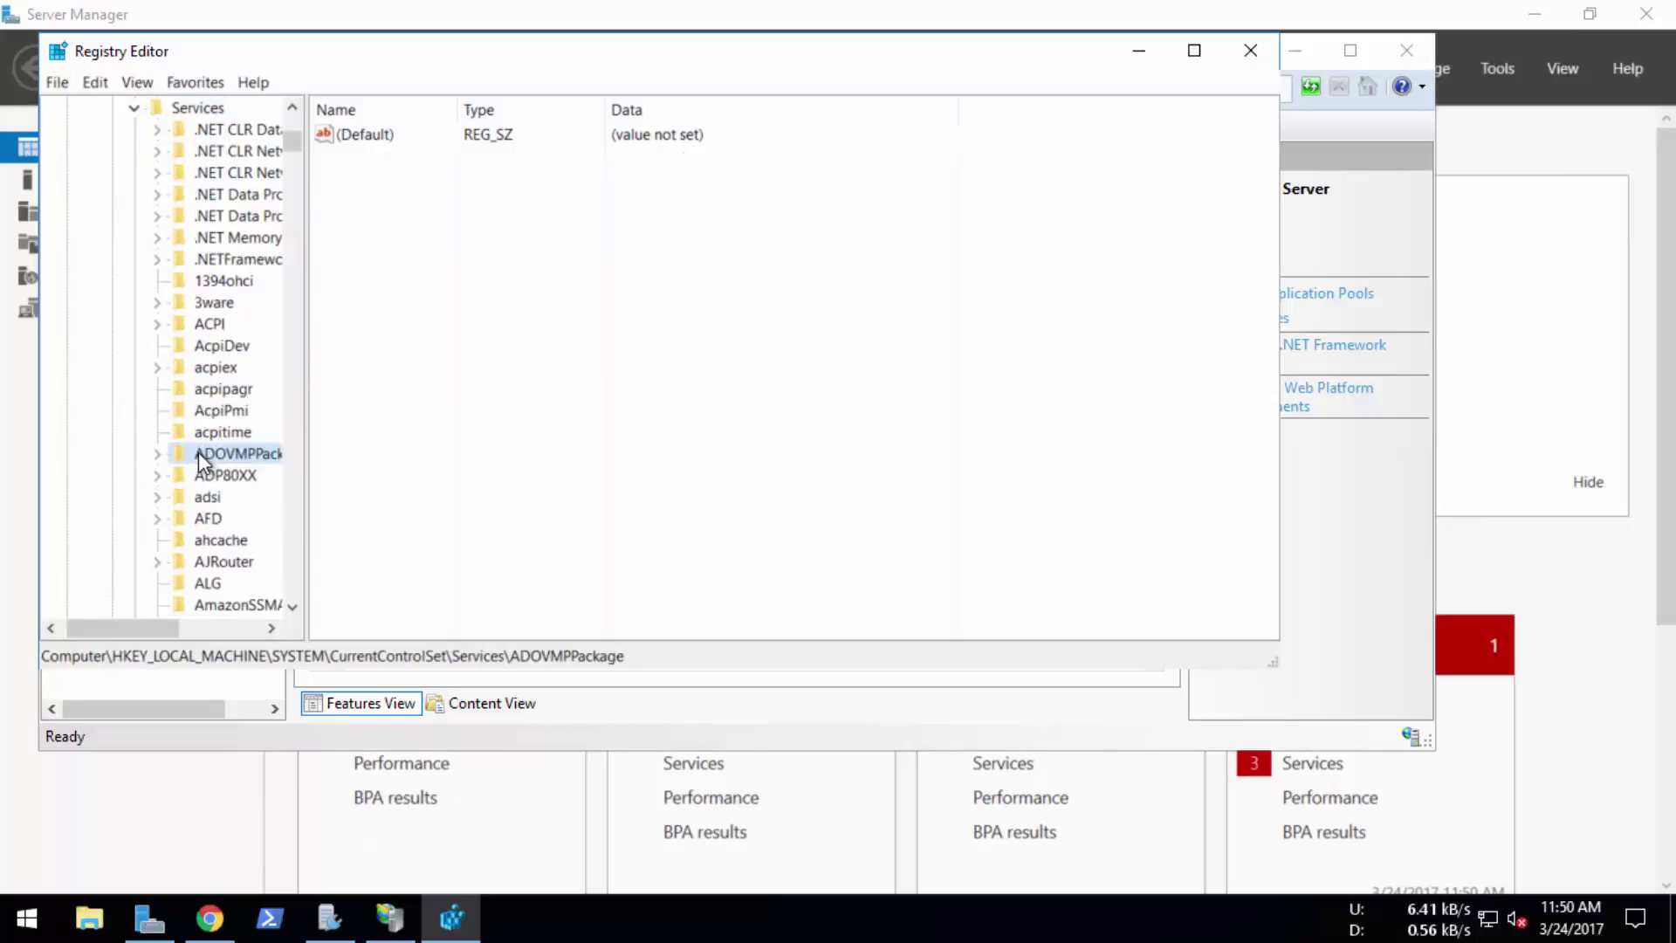
type("w32time")
key("Down")
key("Down")
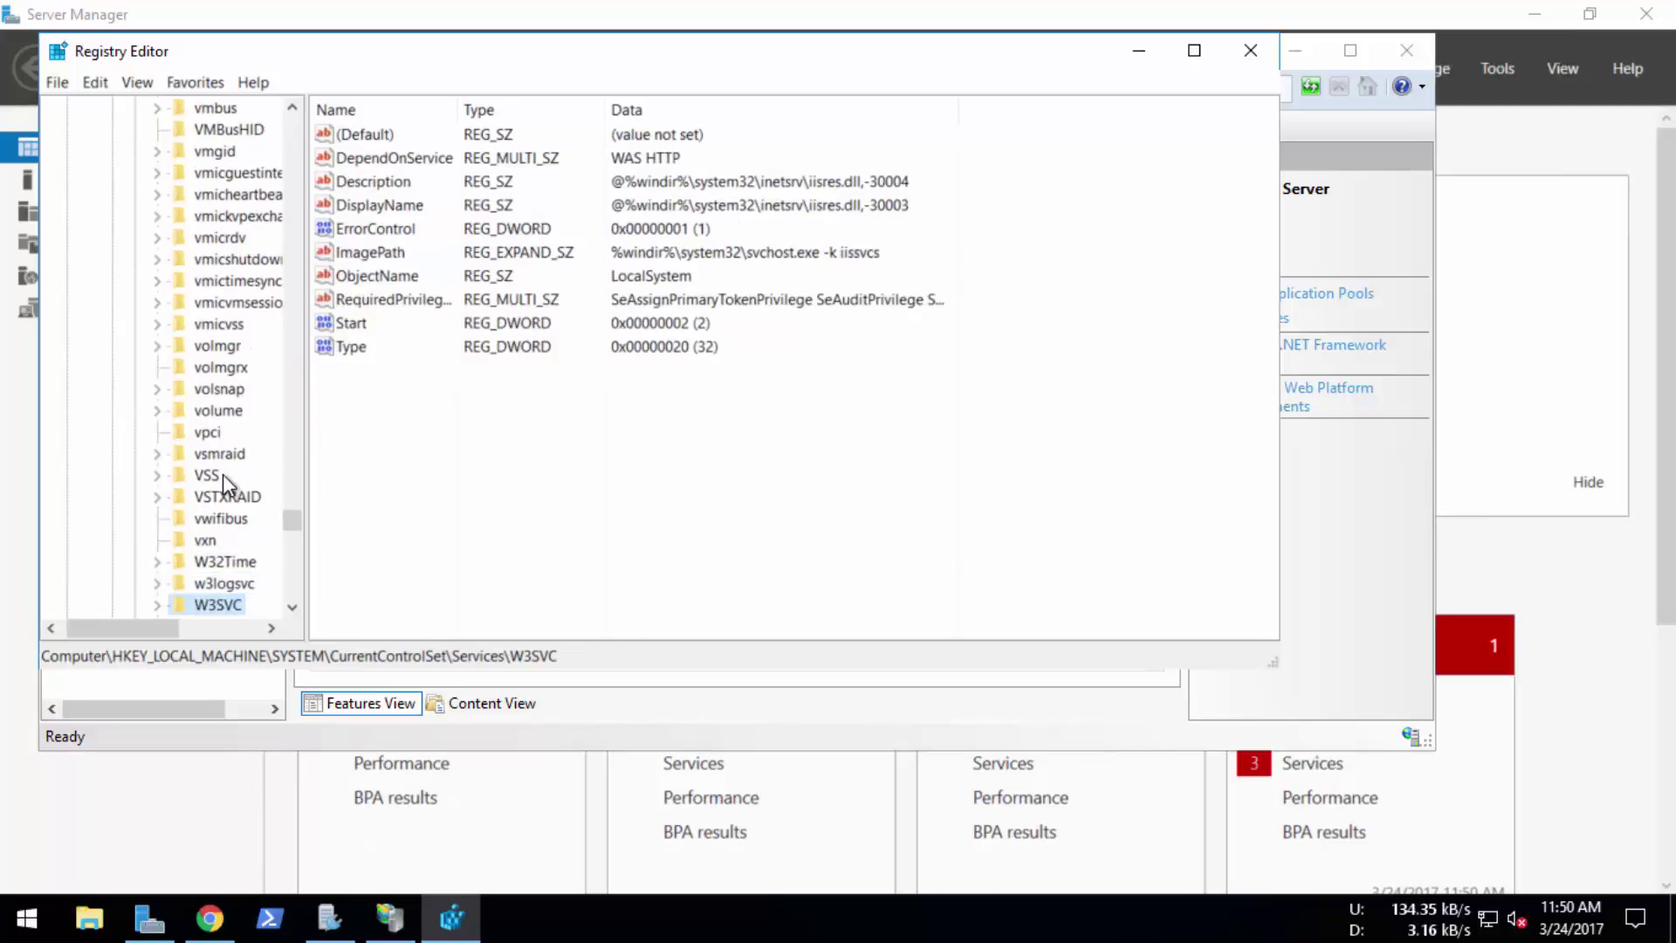
double_click(213, 604)
scroll(220, 559, "down", 2)
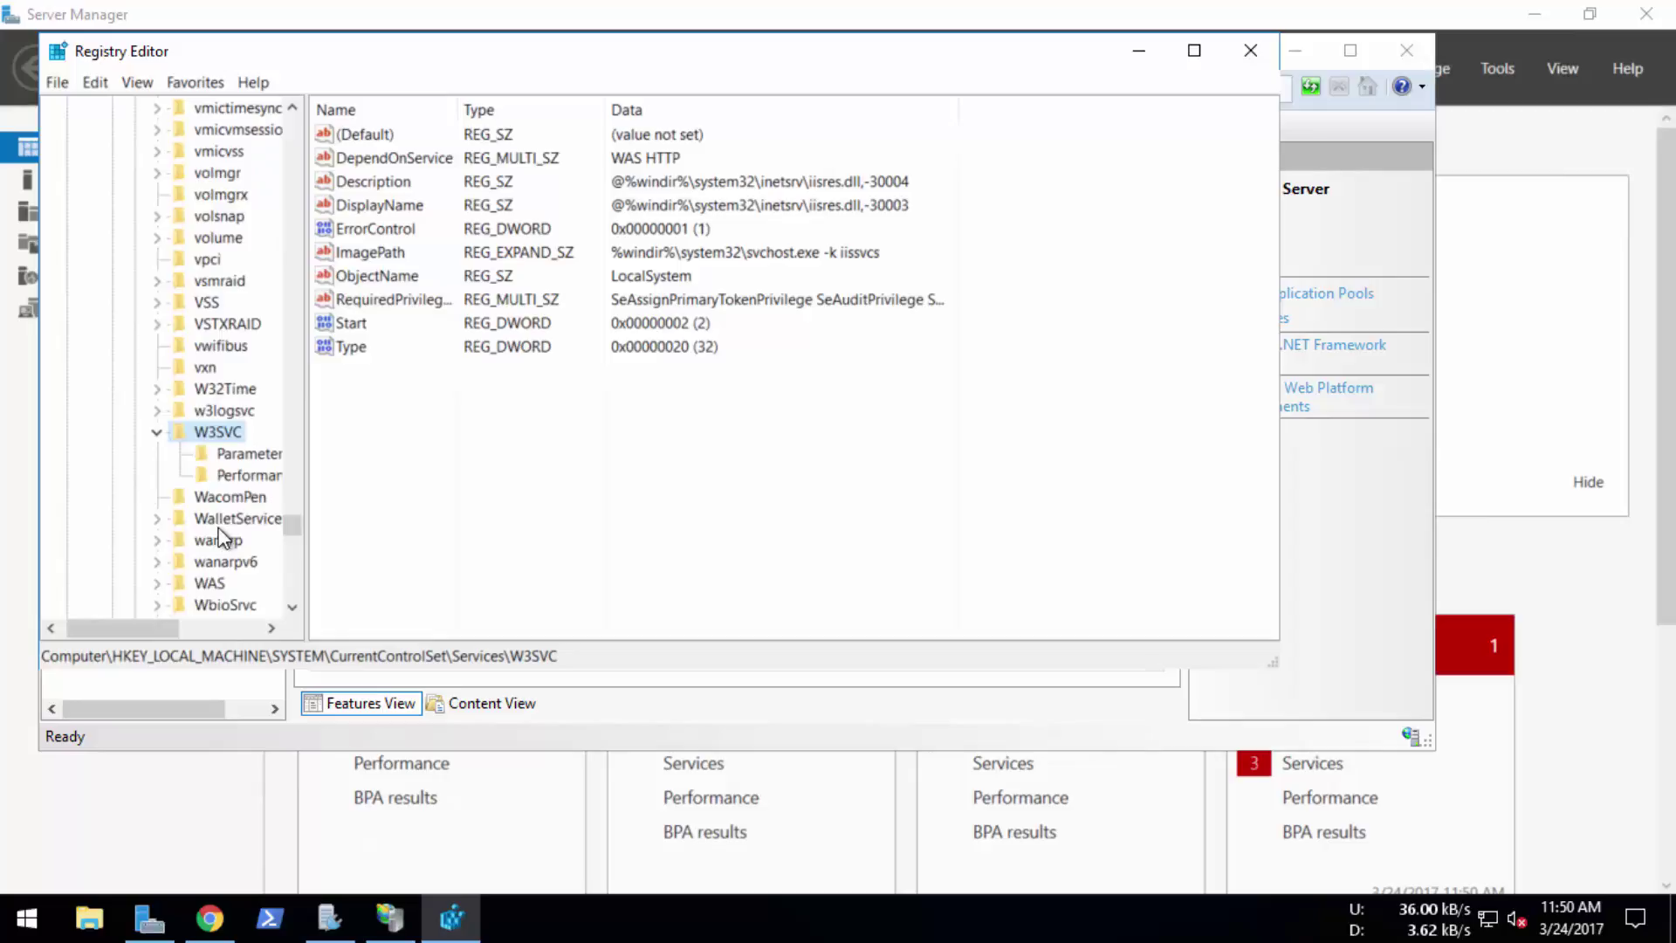
left_click_drag(155, 626, 183, 628)
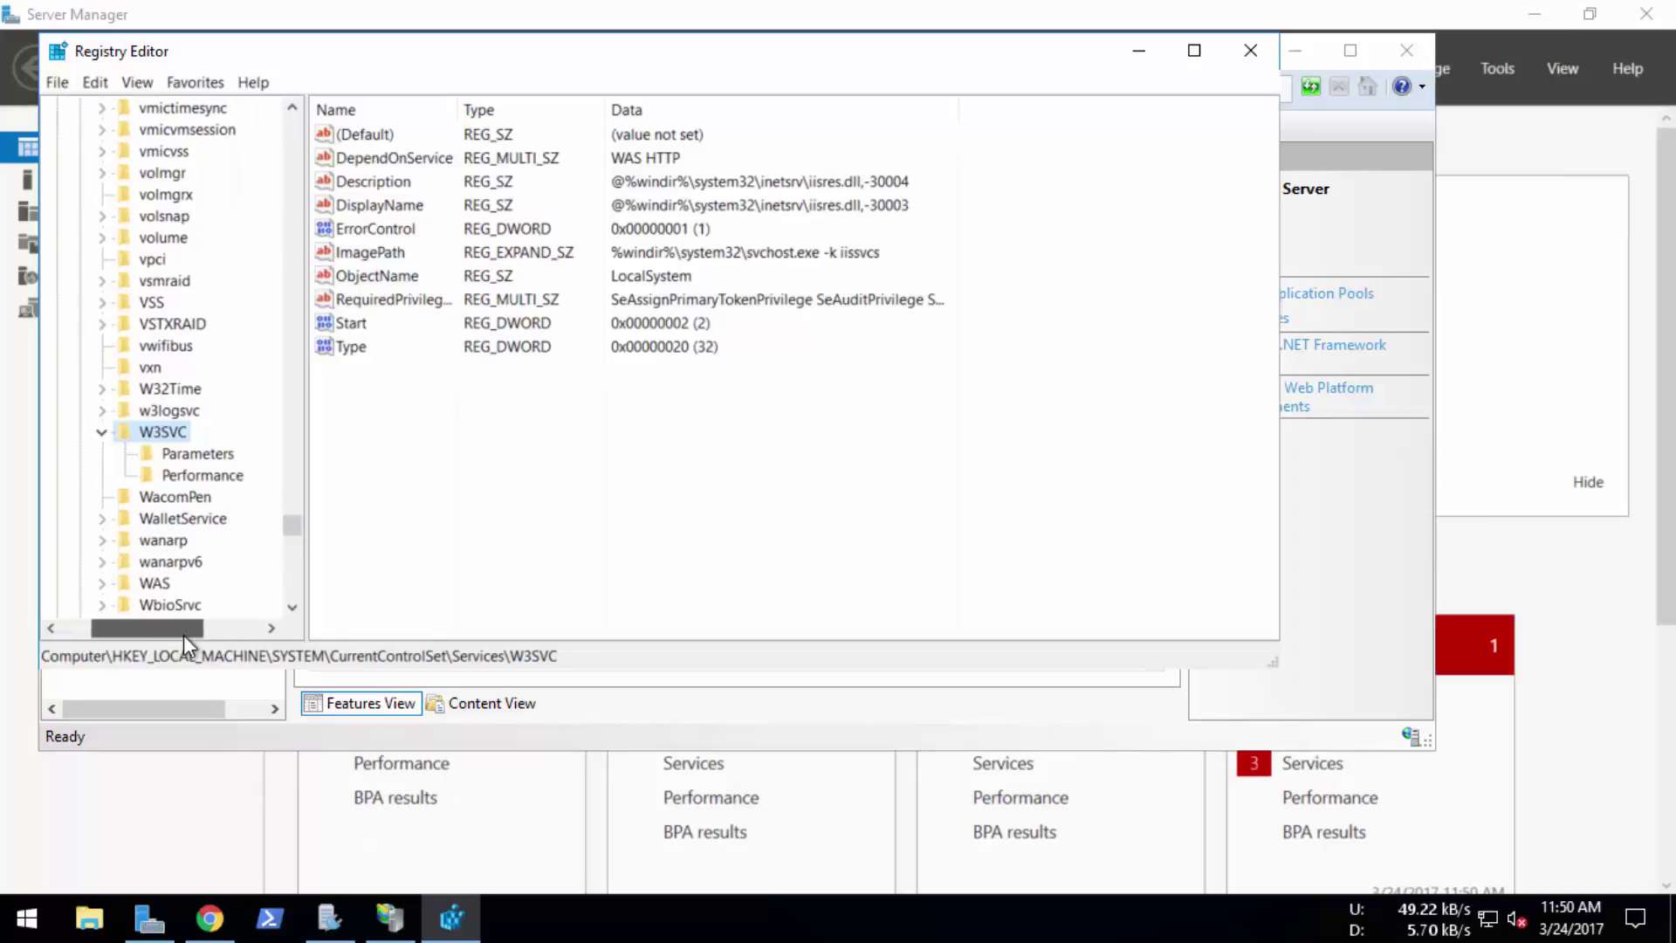
left_click(201, 456)
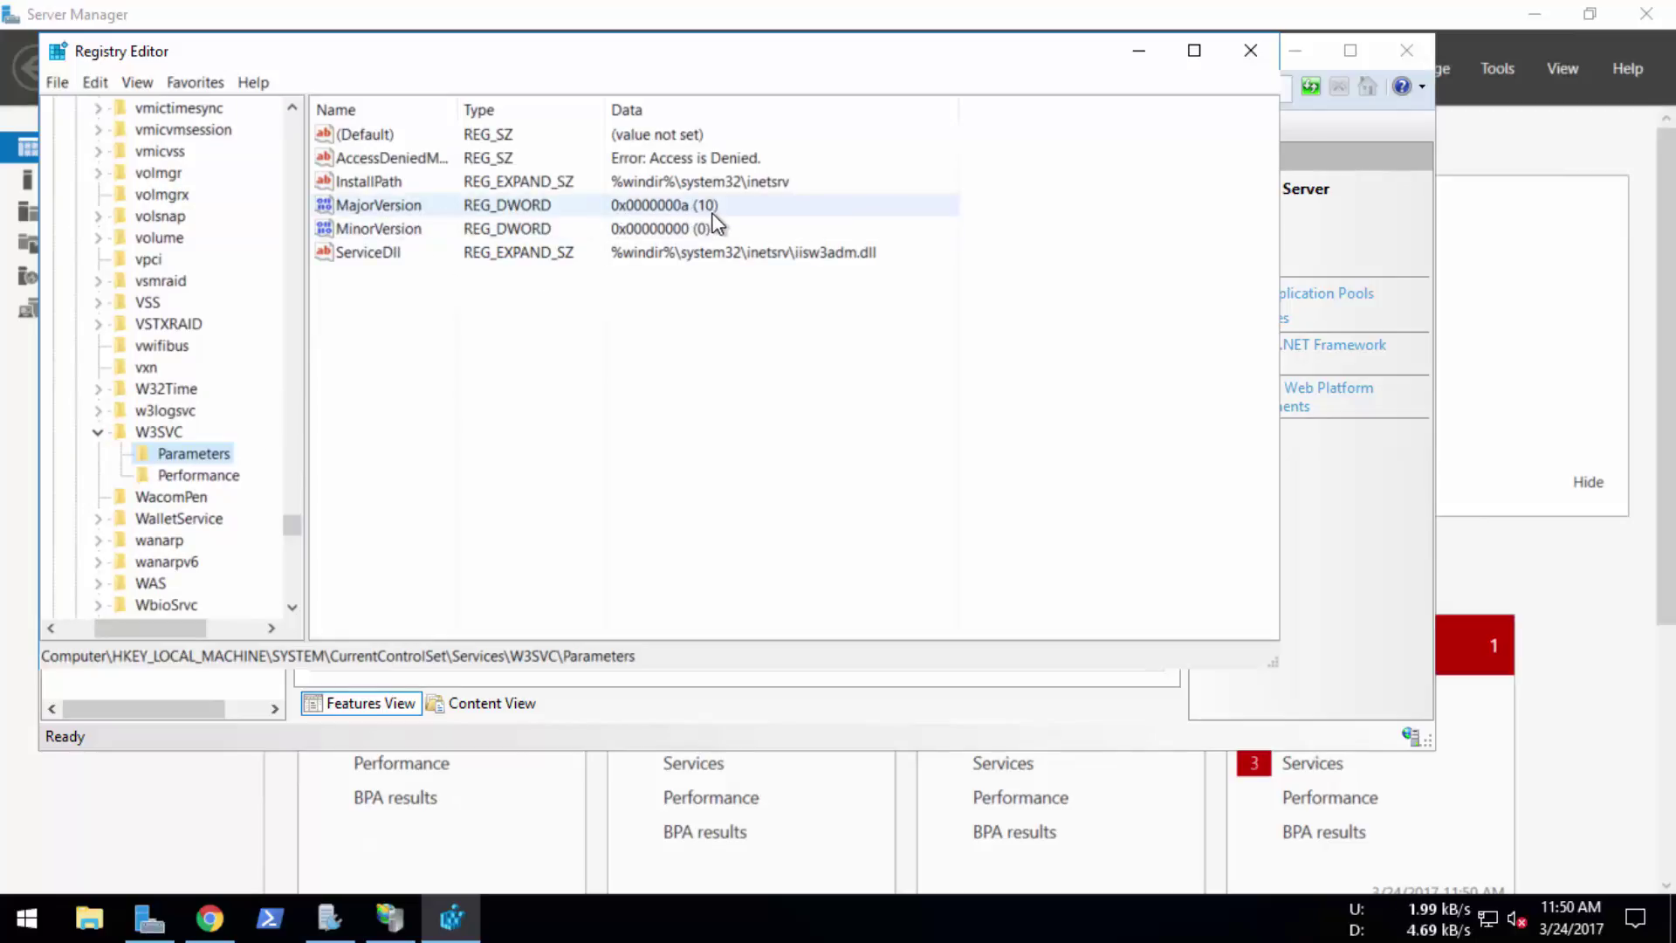
- Set W3SVC MajorVersion to decimal 8, then return to the PHP Manager download in the browser
left_click(588, 211)
double_click(588, 211)
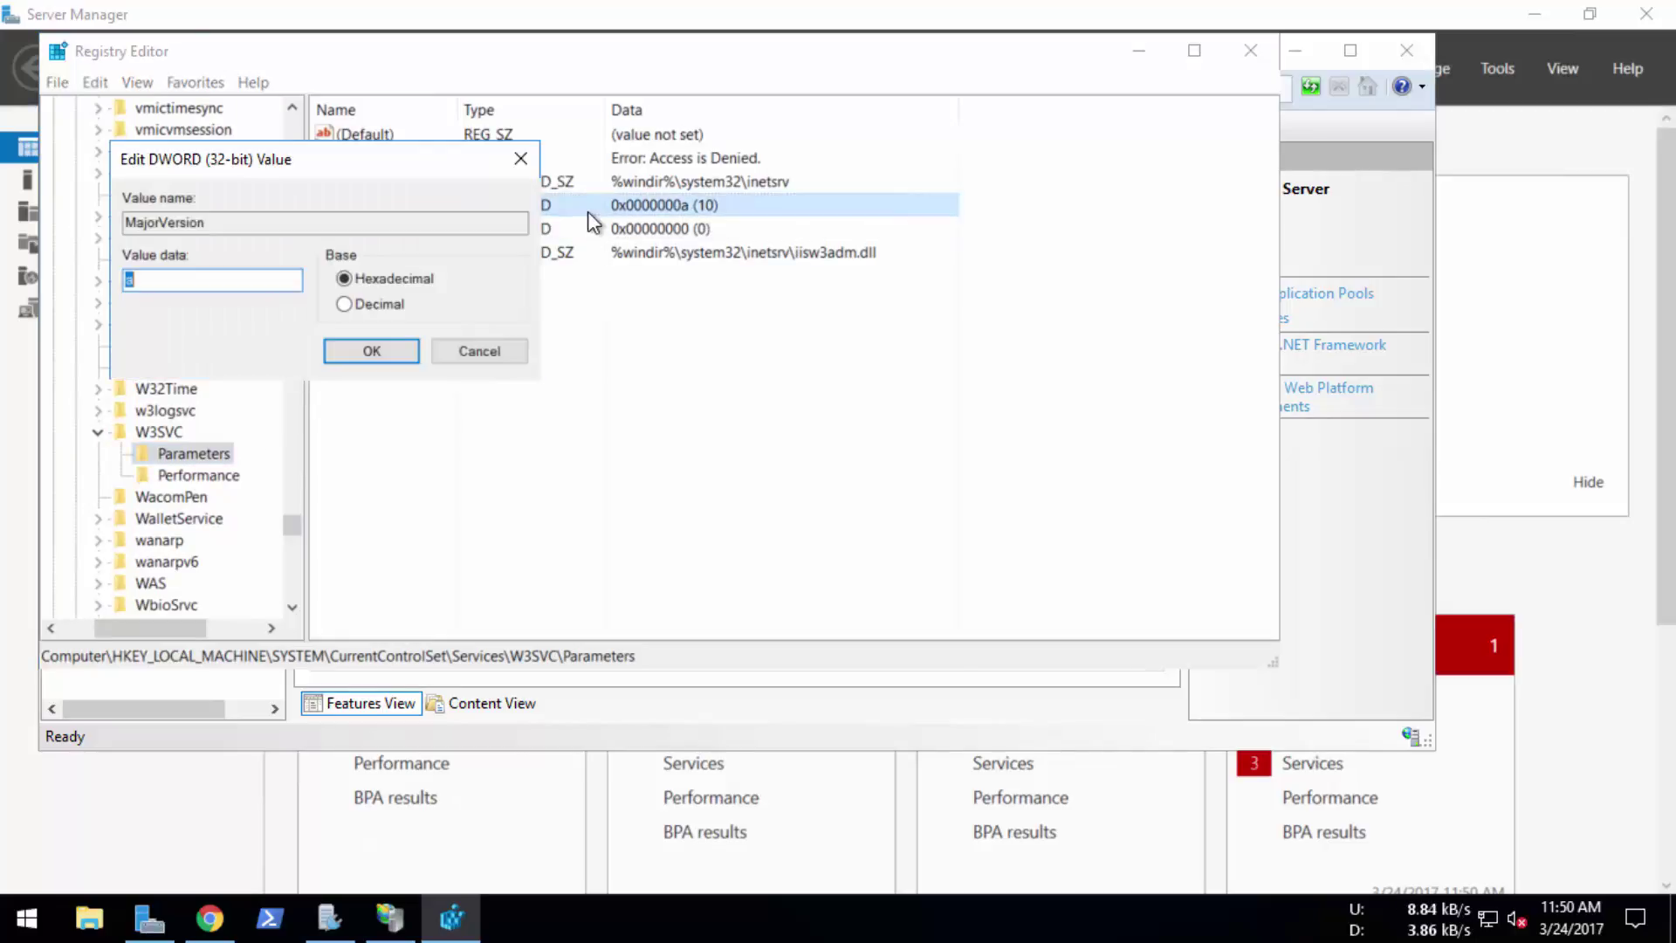
left_click(346, 304)
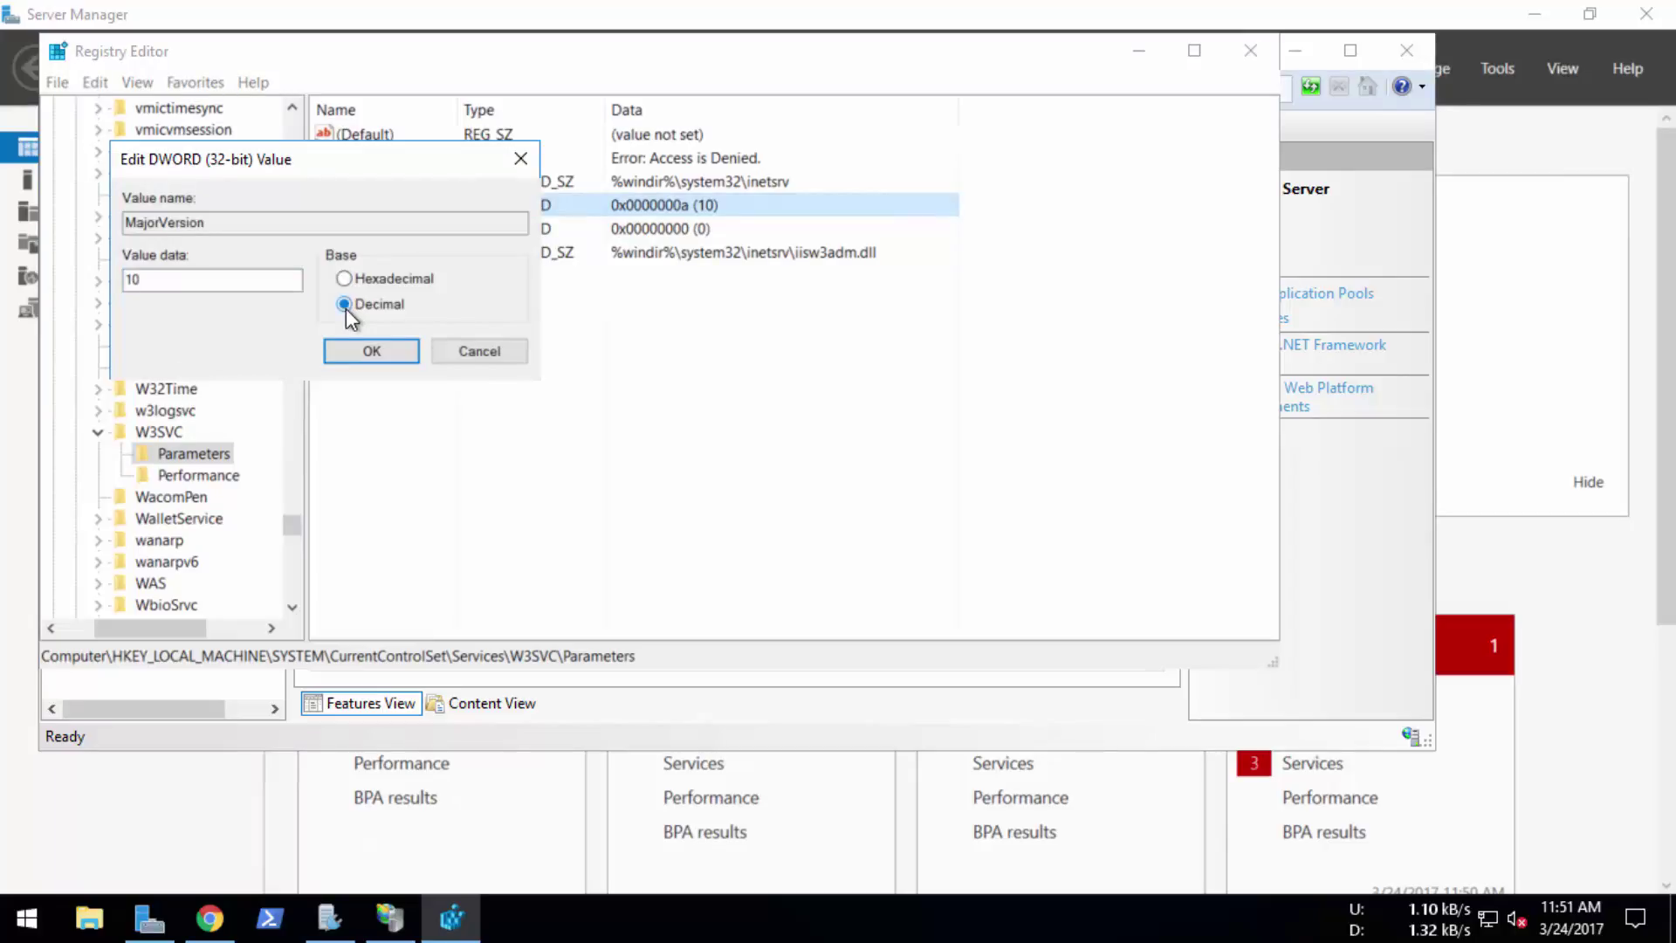
double_click(224, 280)
type("8")
key("Return")
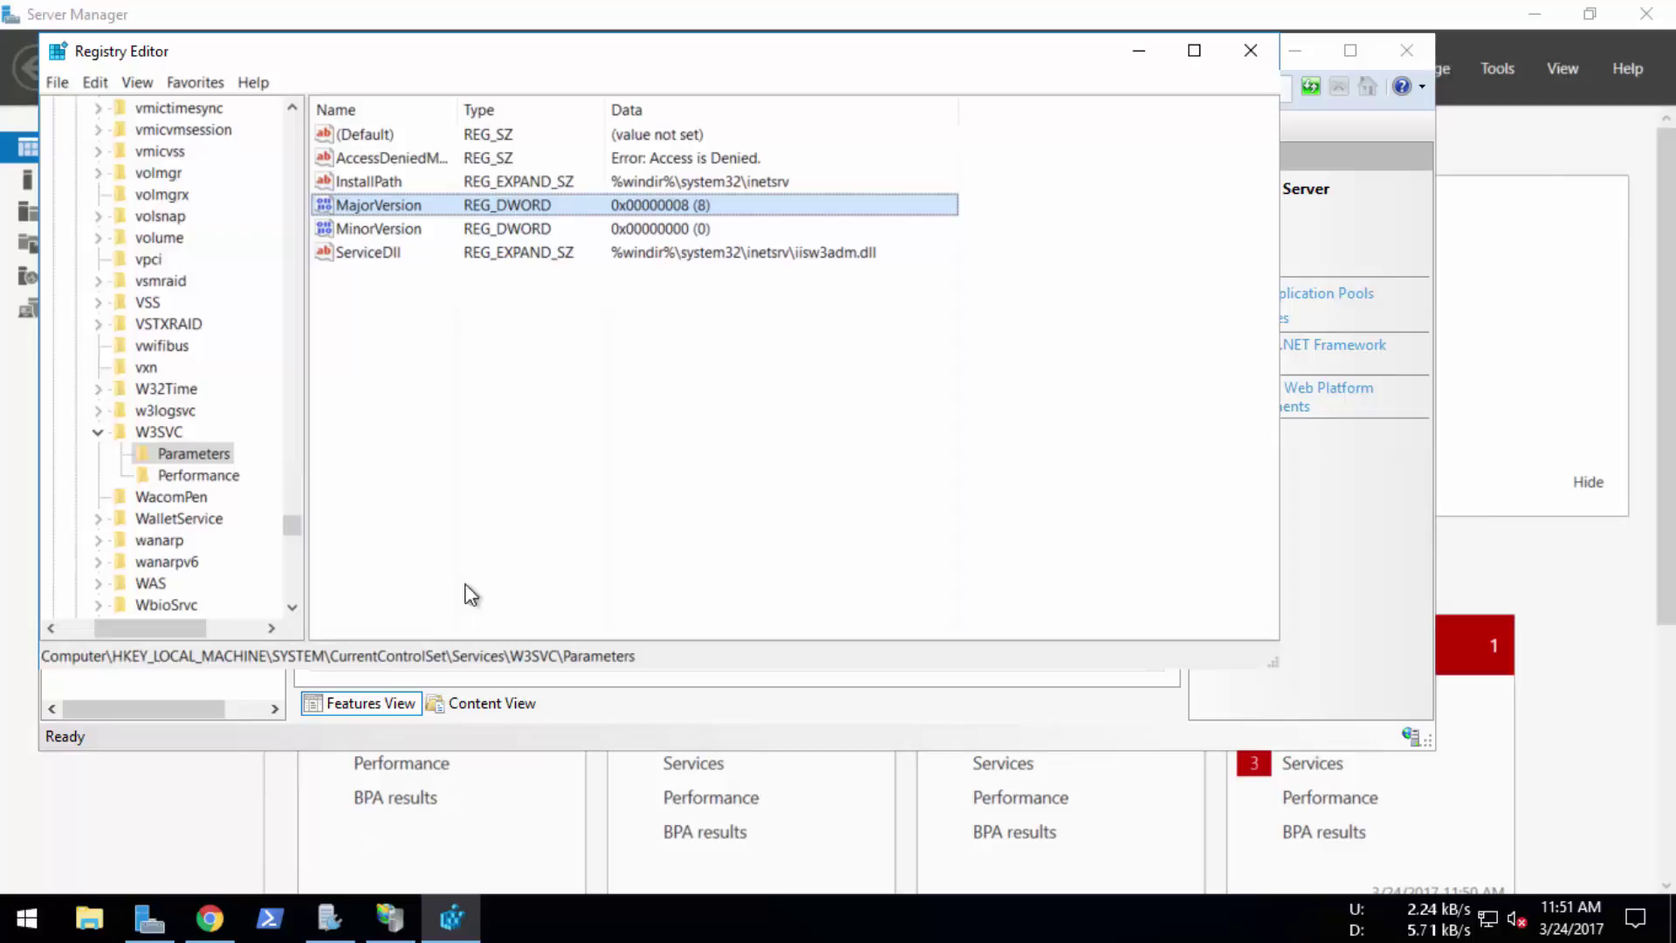
left_click(198, 930)
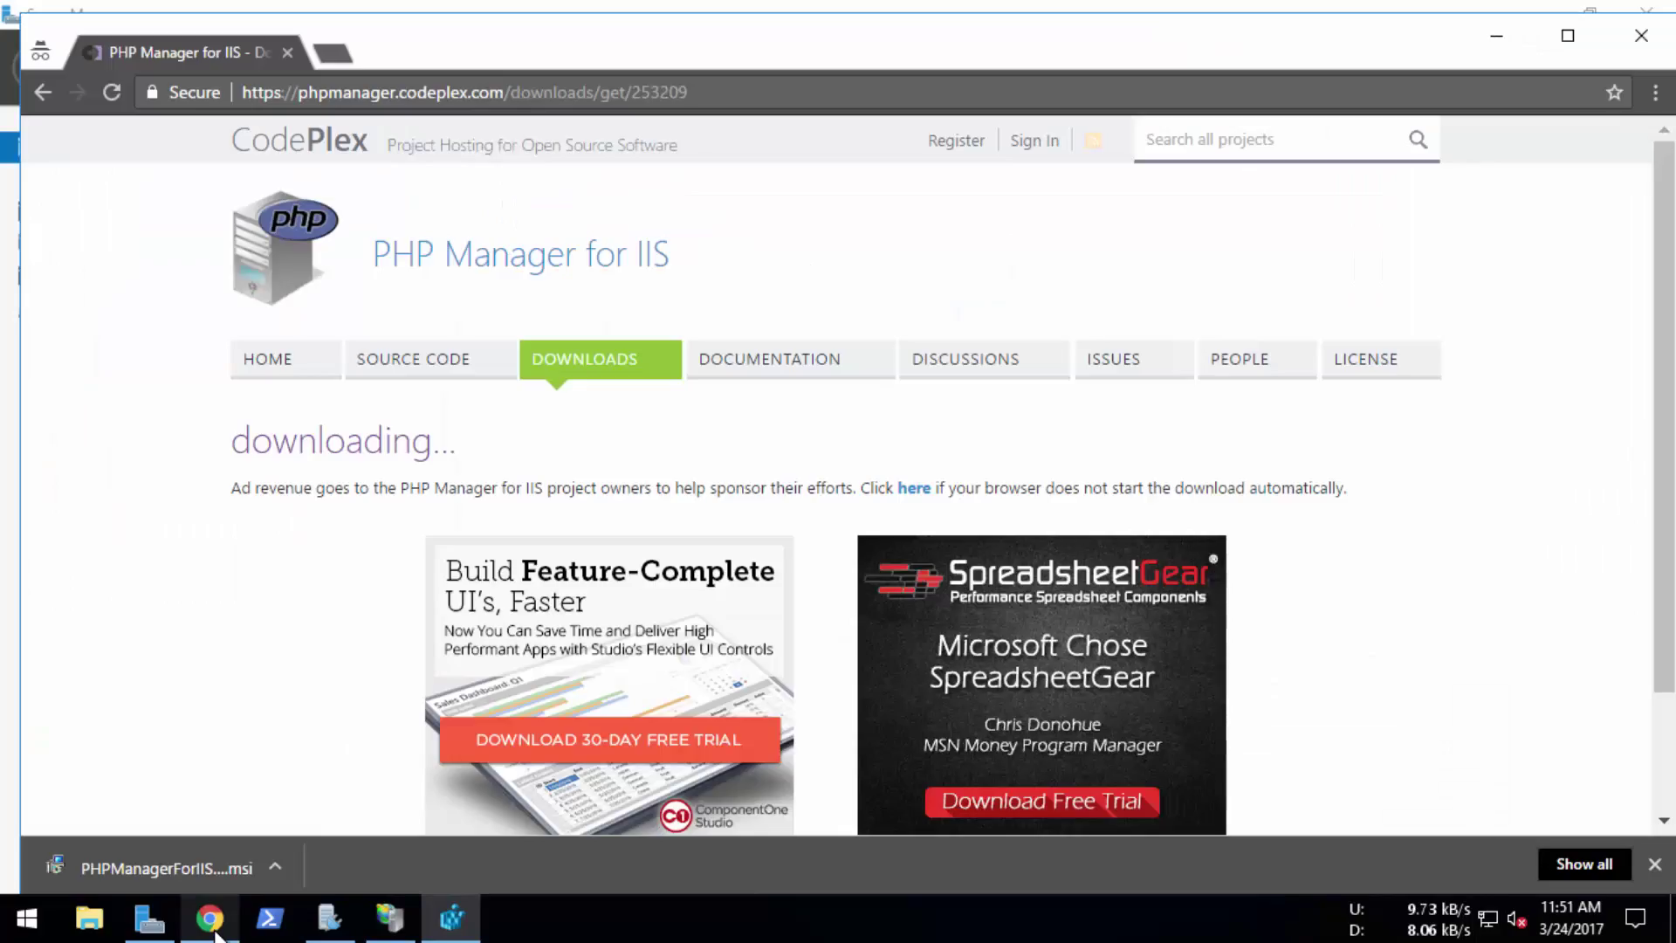
- Run PHPManagerForIIS-1.2.0-x64.msi, accept the Microsoft Public License and complete the installation
left_click(162, 869)
left_click(653, 564)
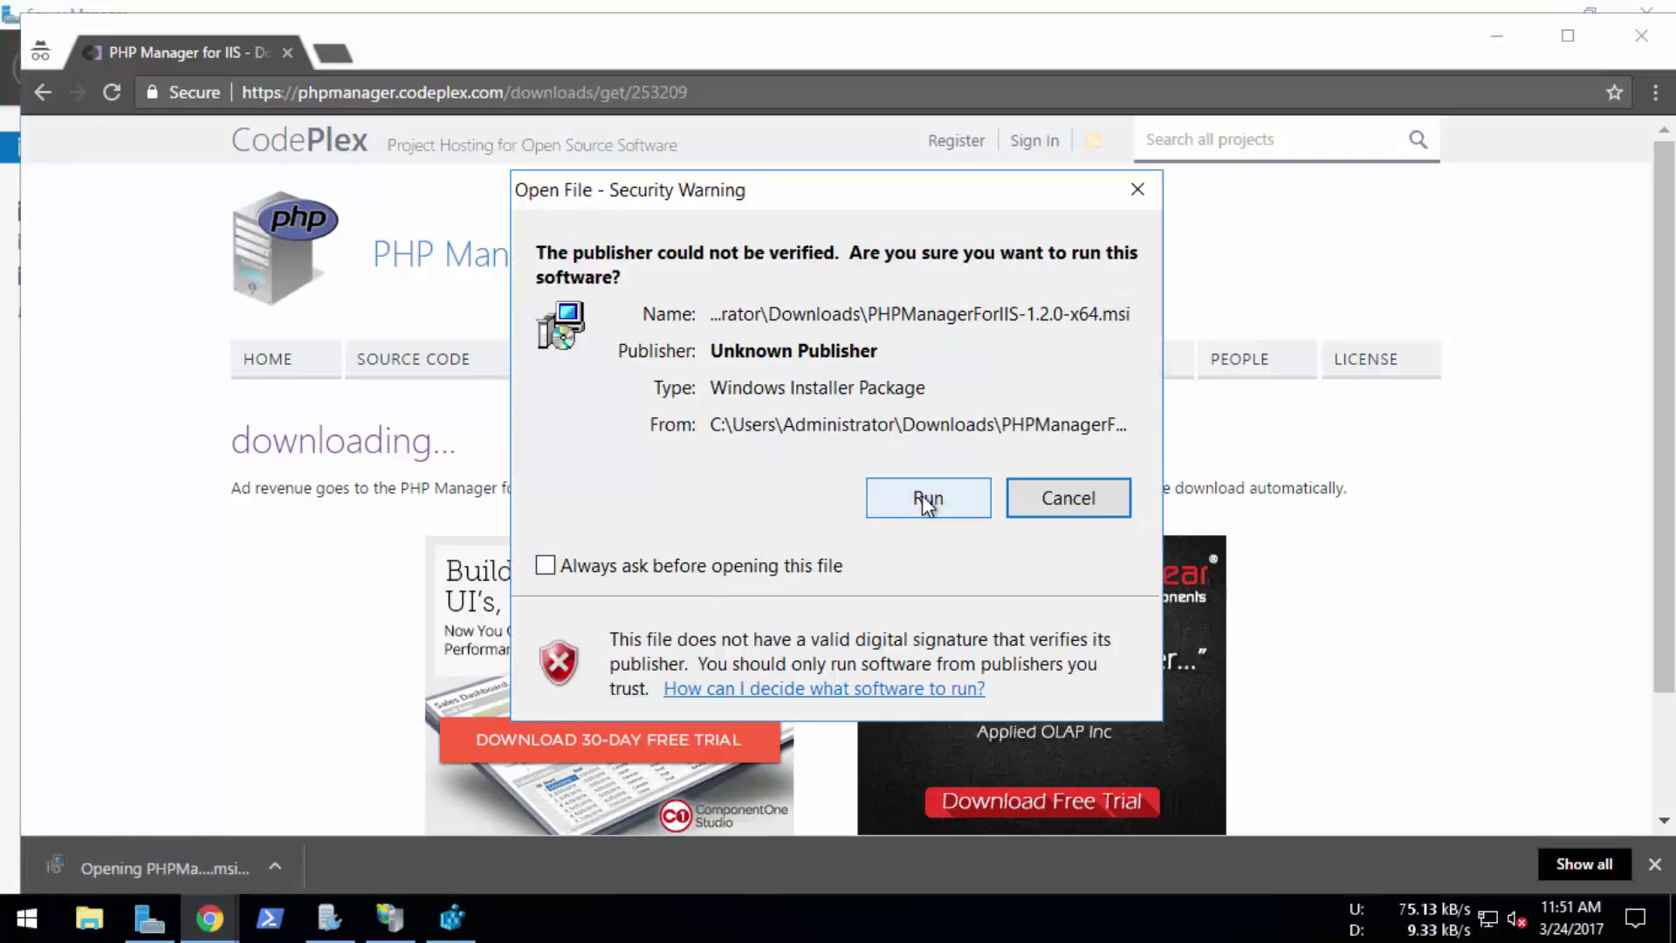
left_click(925, 498)
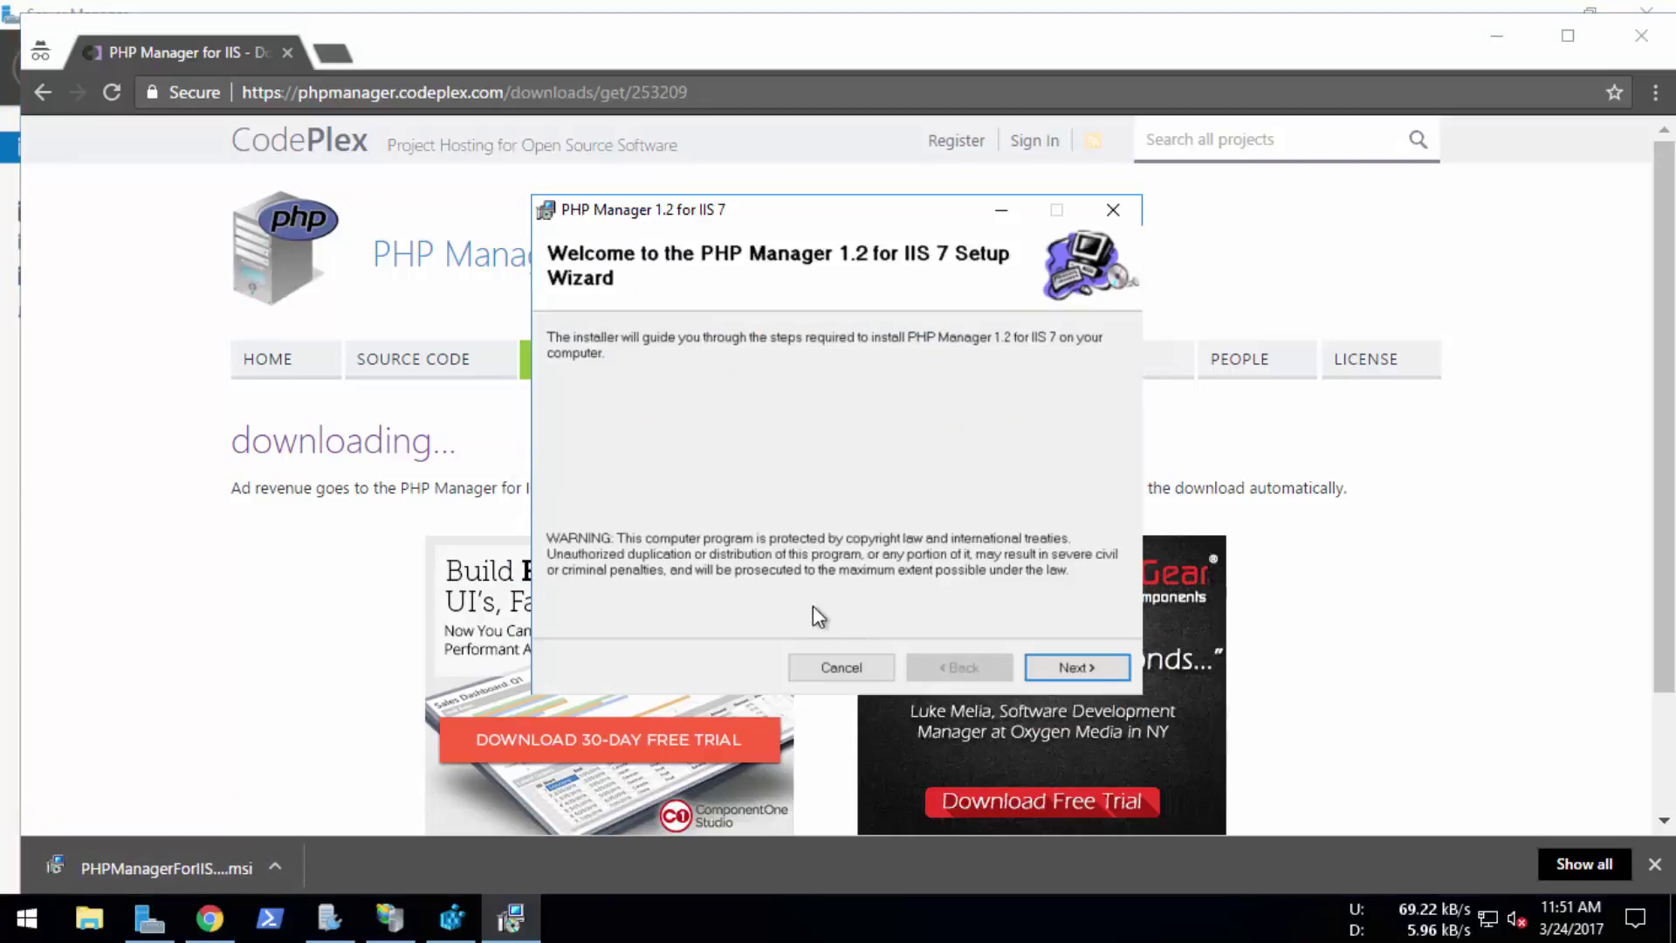
left_click(1075, 667)
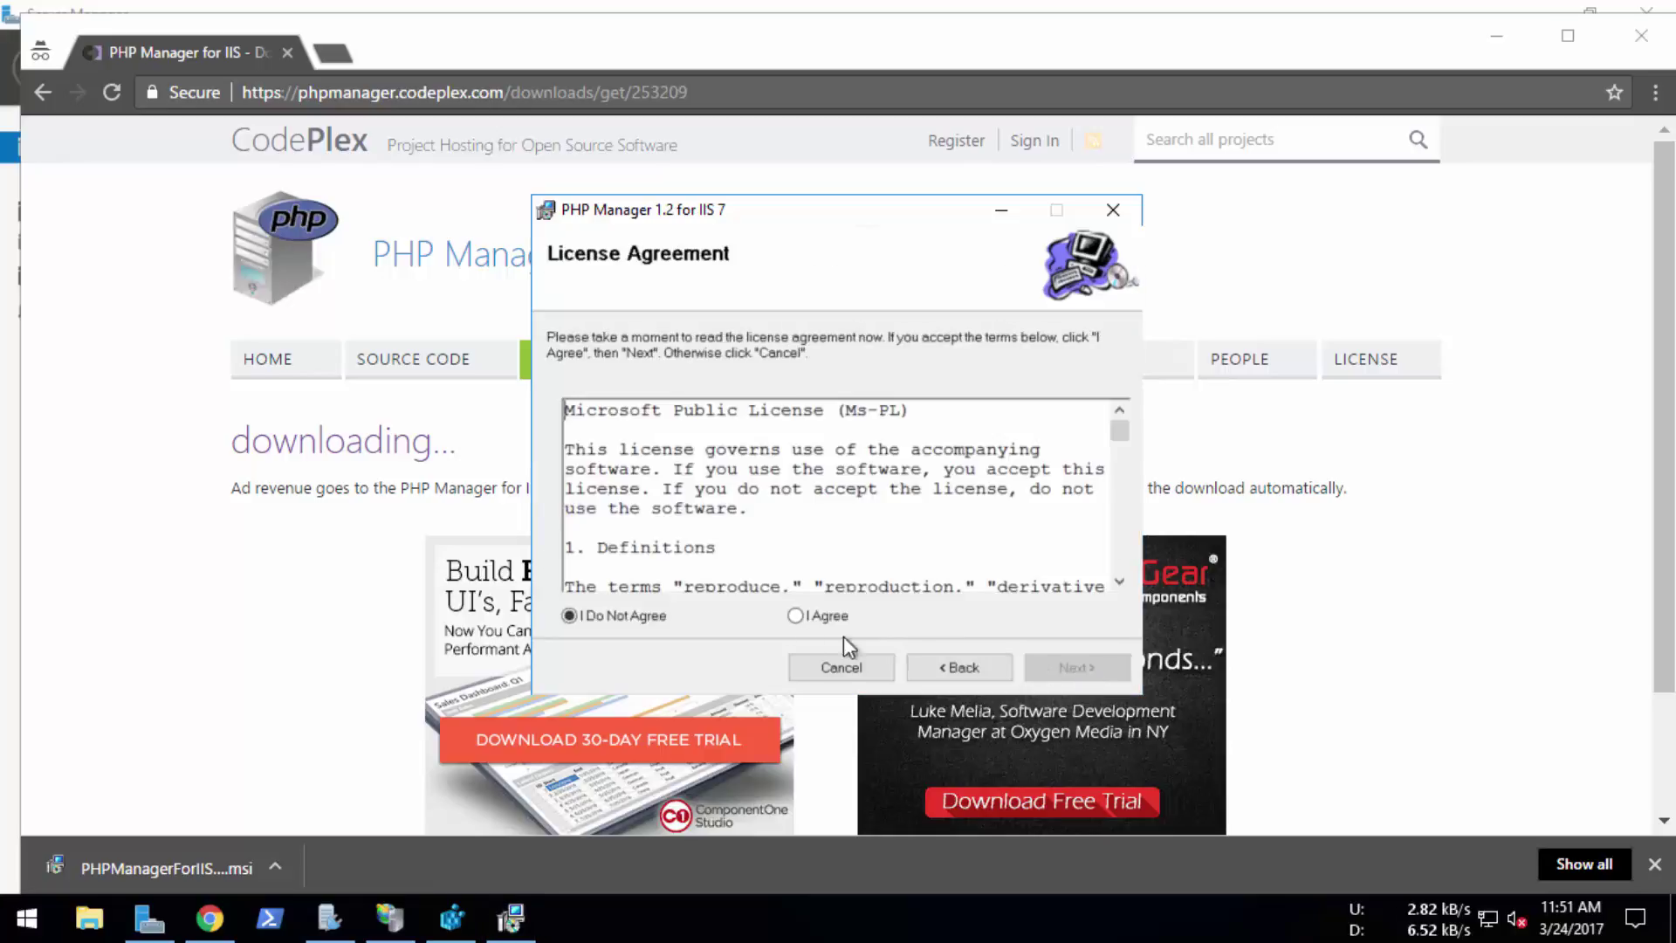
left_click(804, 614)
left_click(1067, 667)
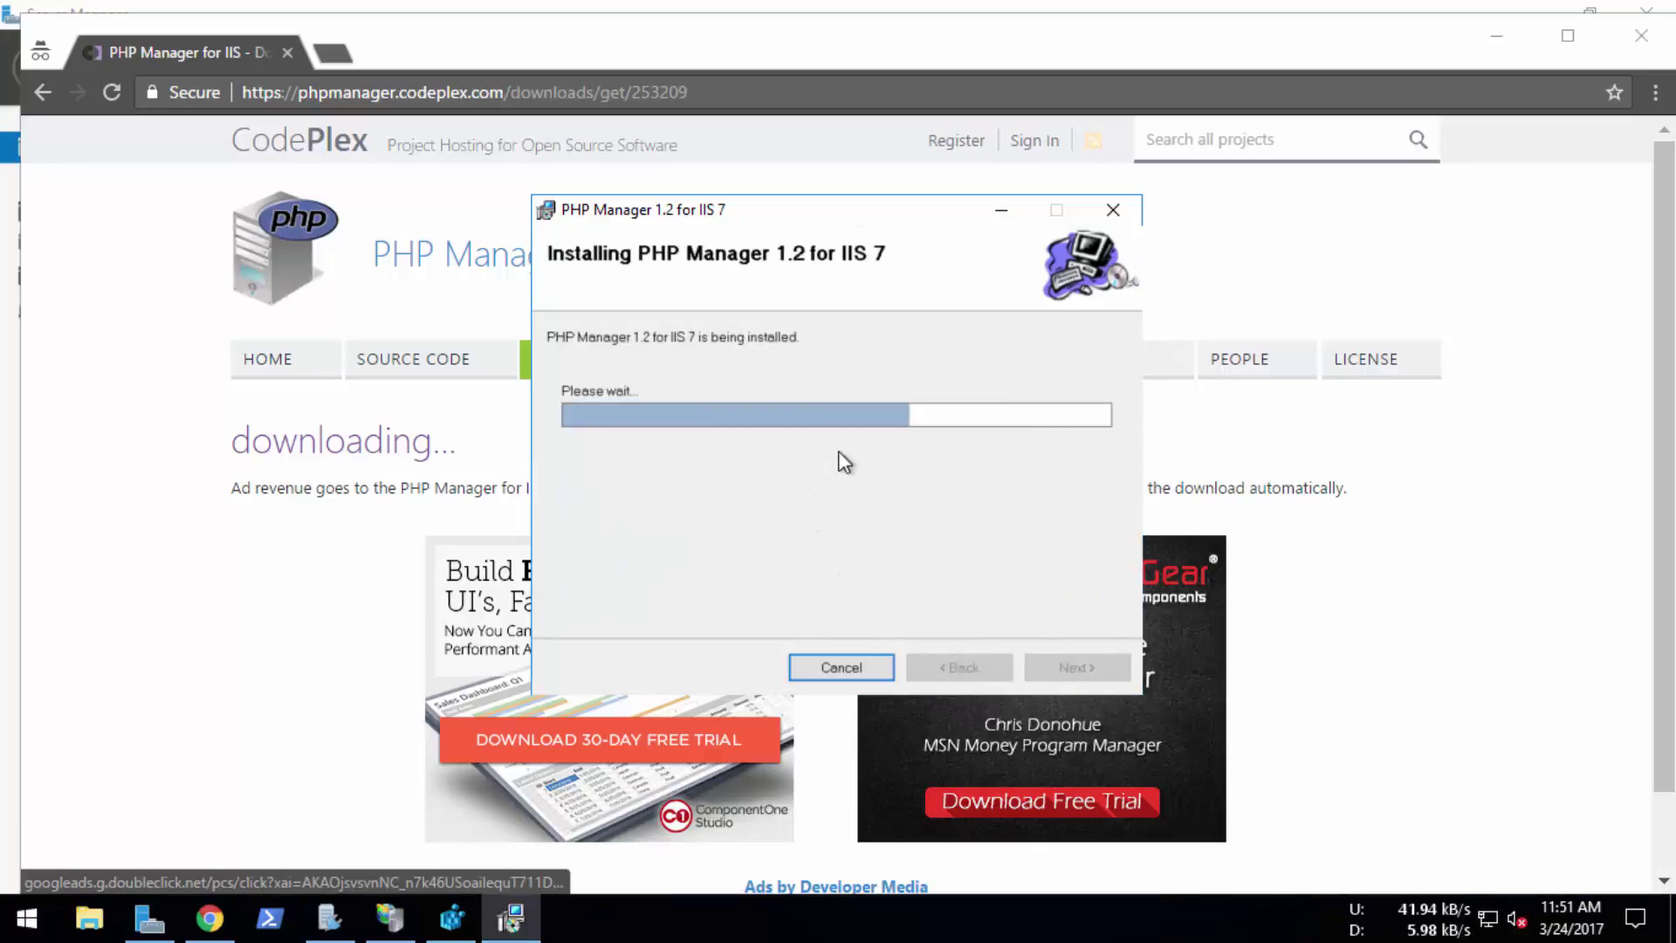
left_click(1039, 670)
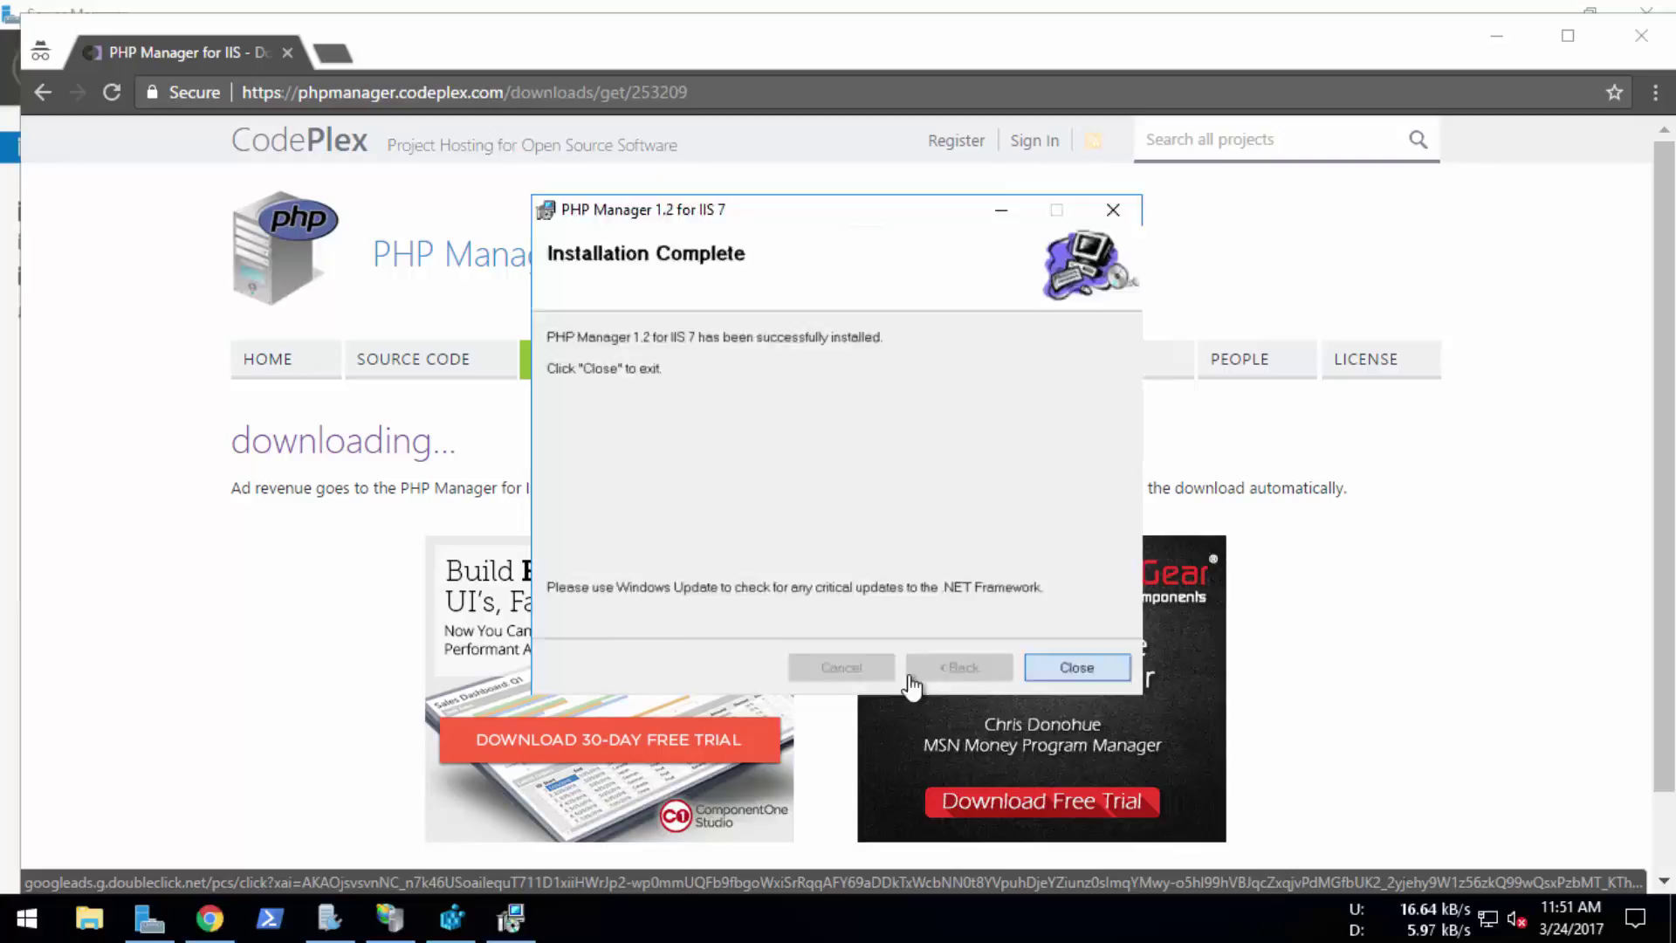
- Restore W3SVC MajorVersion to decimal 10 and close Registry Editor
left_click(451, 917)
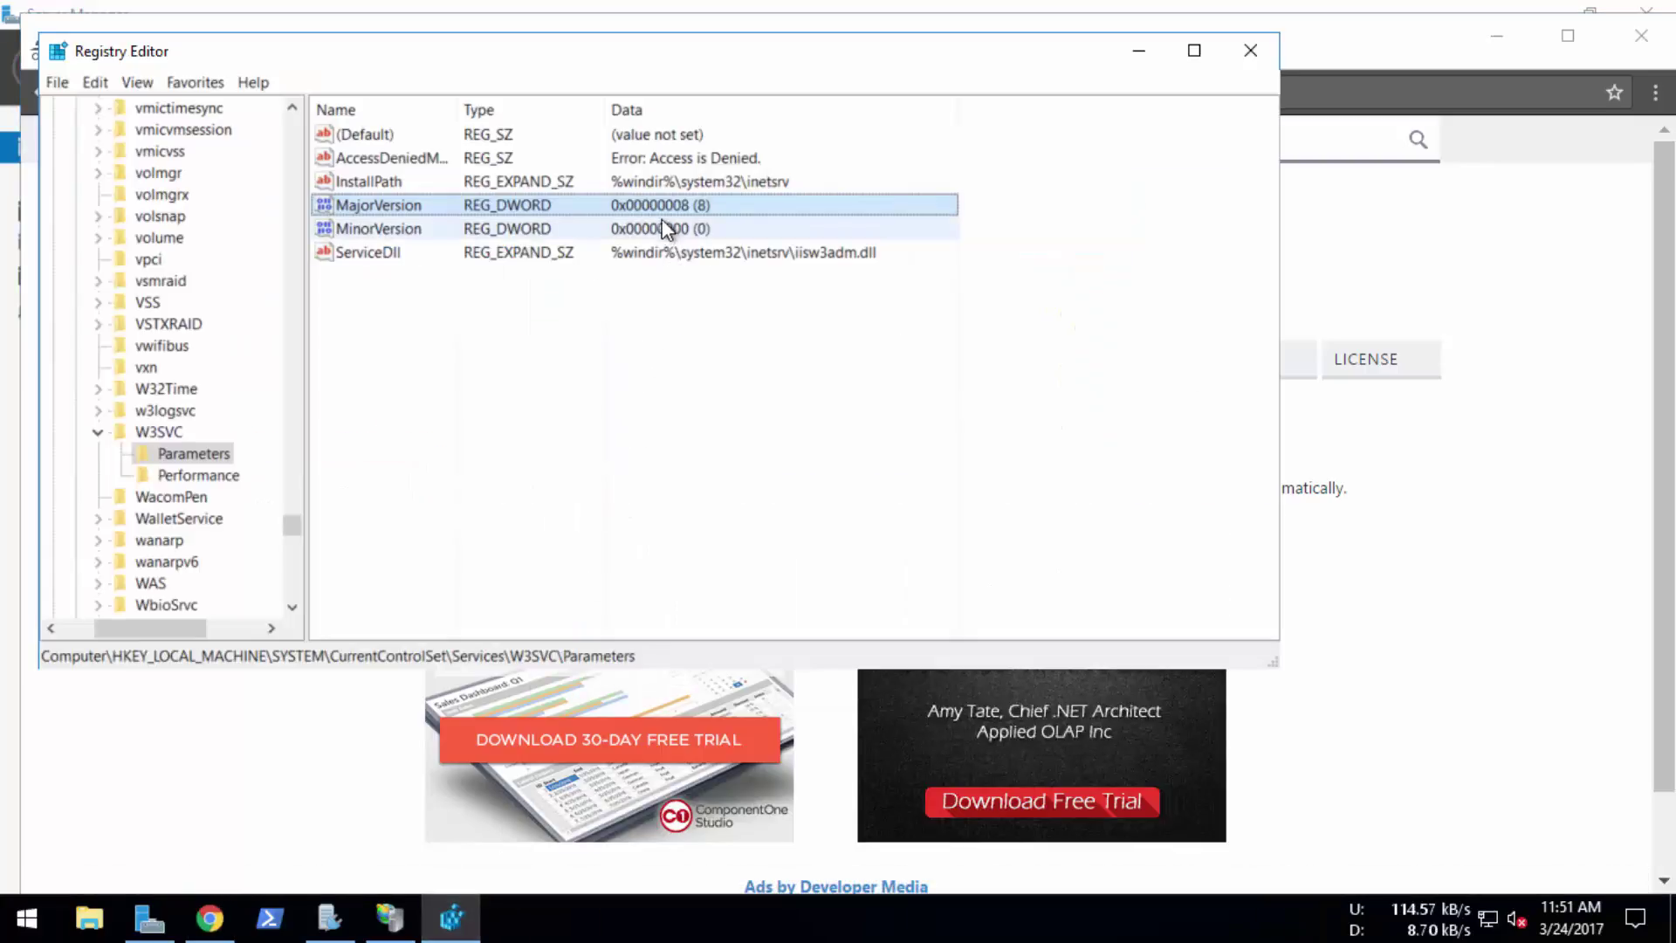
double_click(658, 208)
left_click(381, 308)
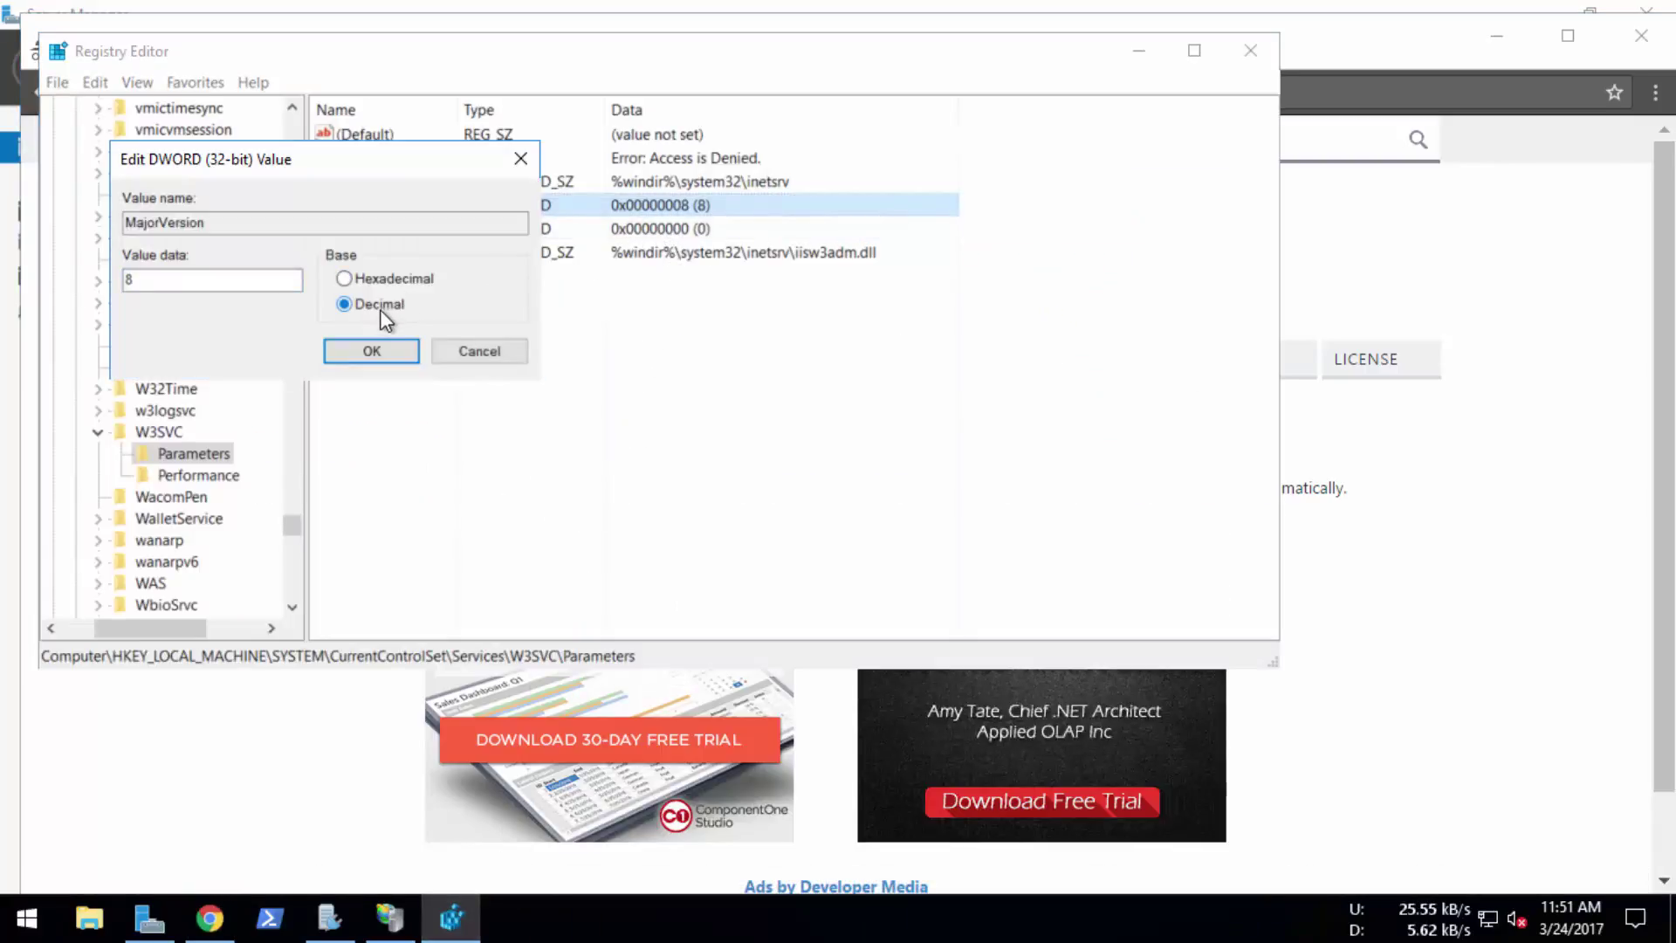
type("10")
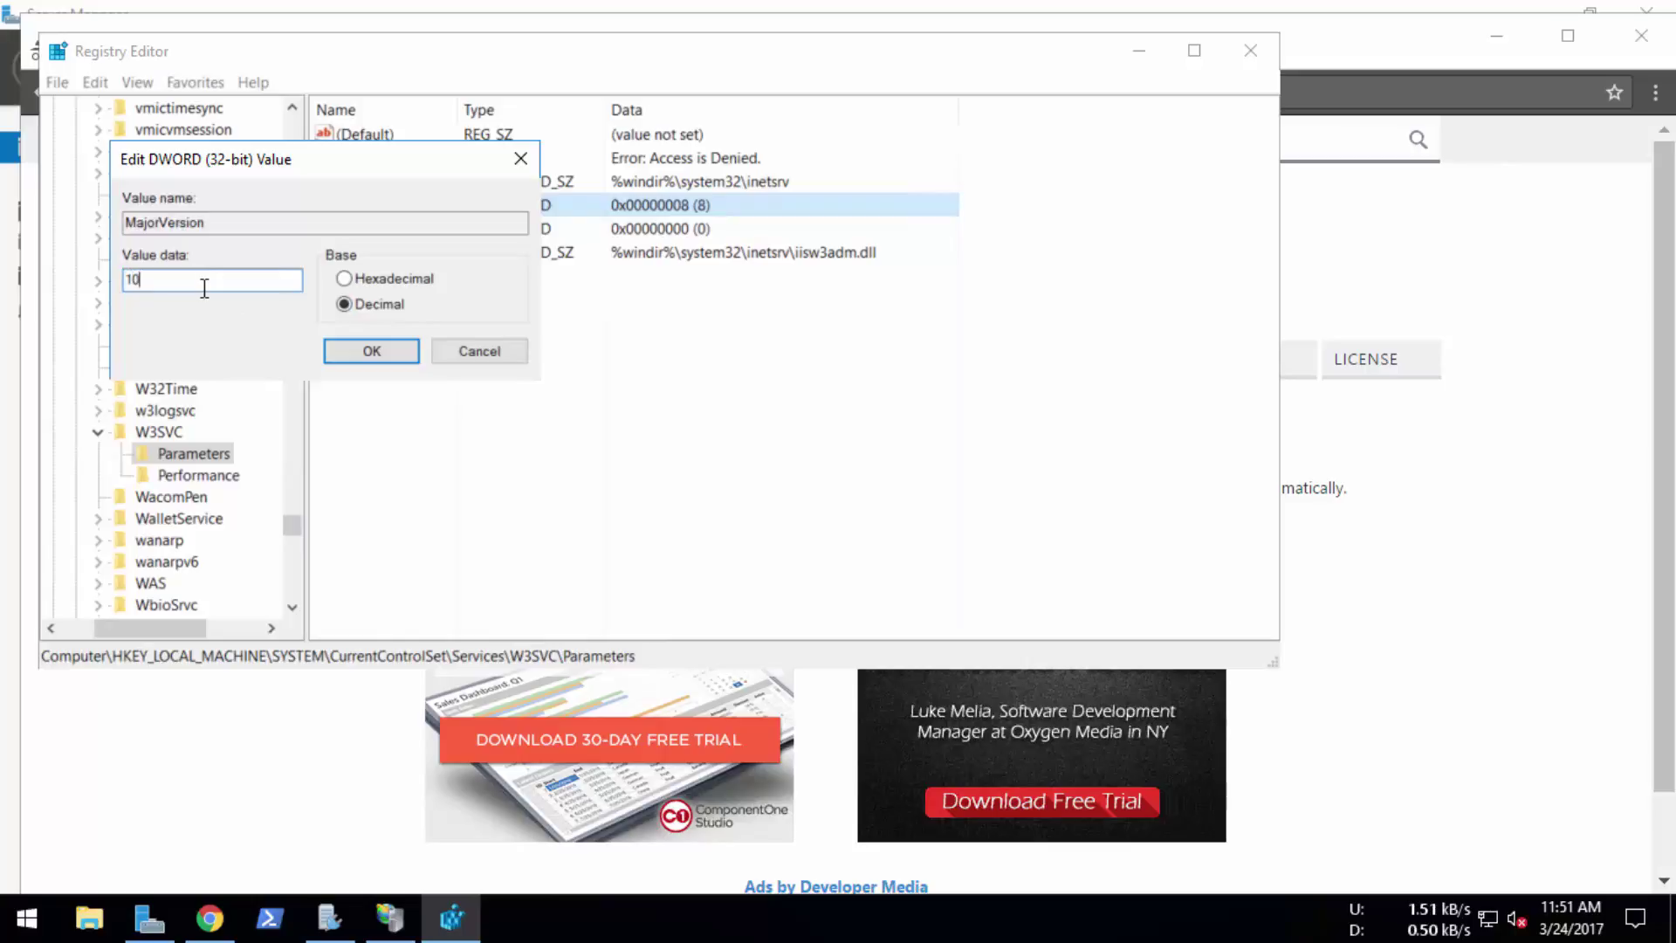
left_click(373, 351)
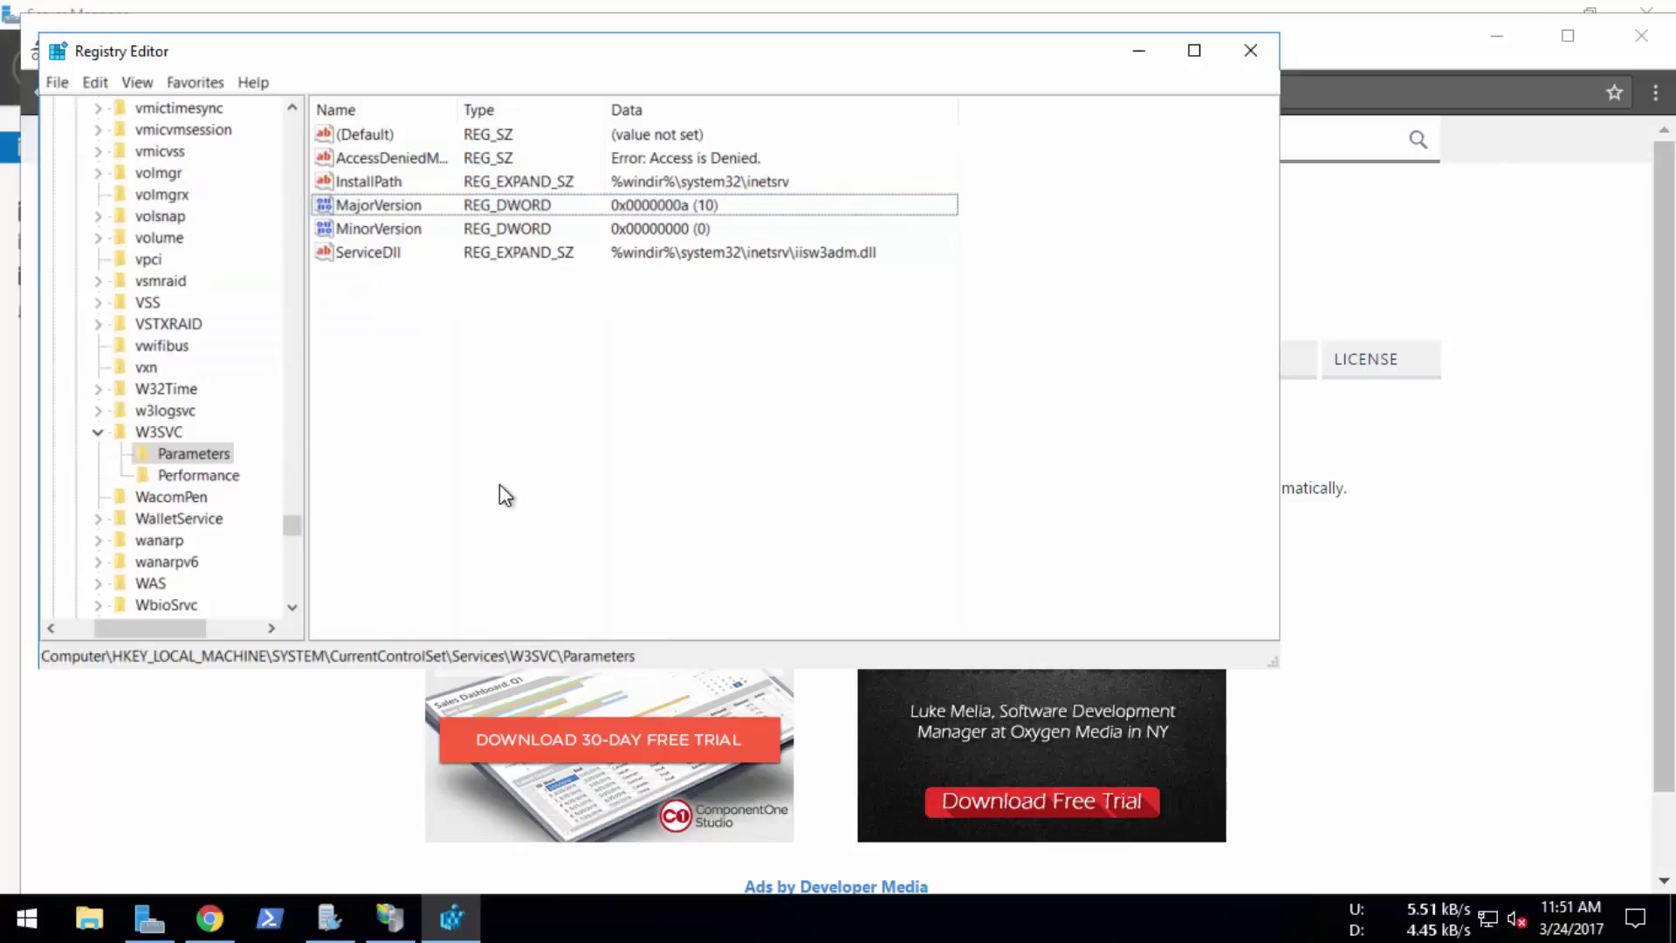
left_click(504, 494)
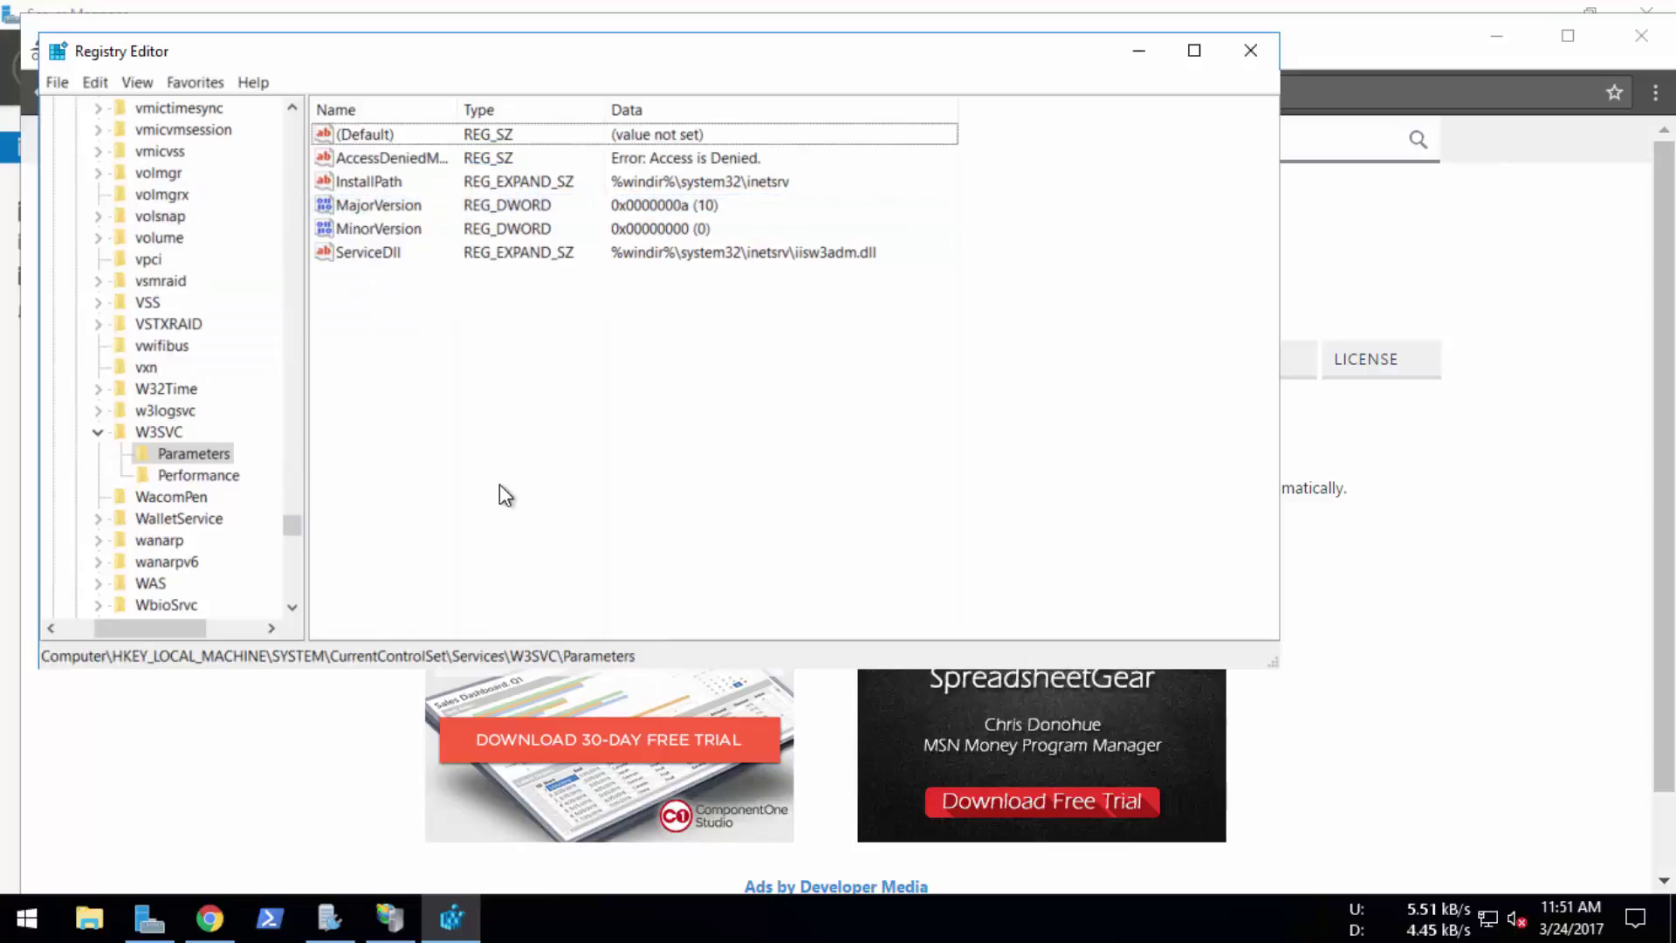
left_click(1250, 50)
- Close IIS Manager, relaunch it from Server Manager's Tools menu and select DB-SERVER
left_click(390, 918)
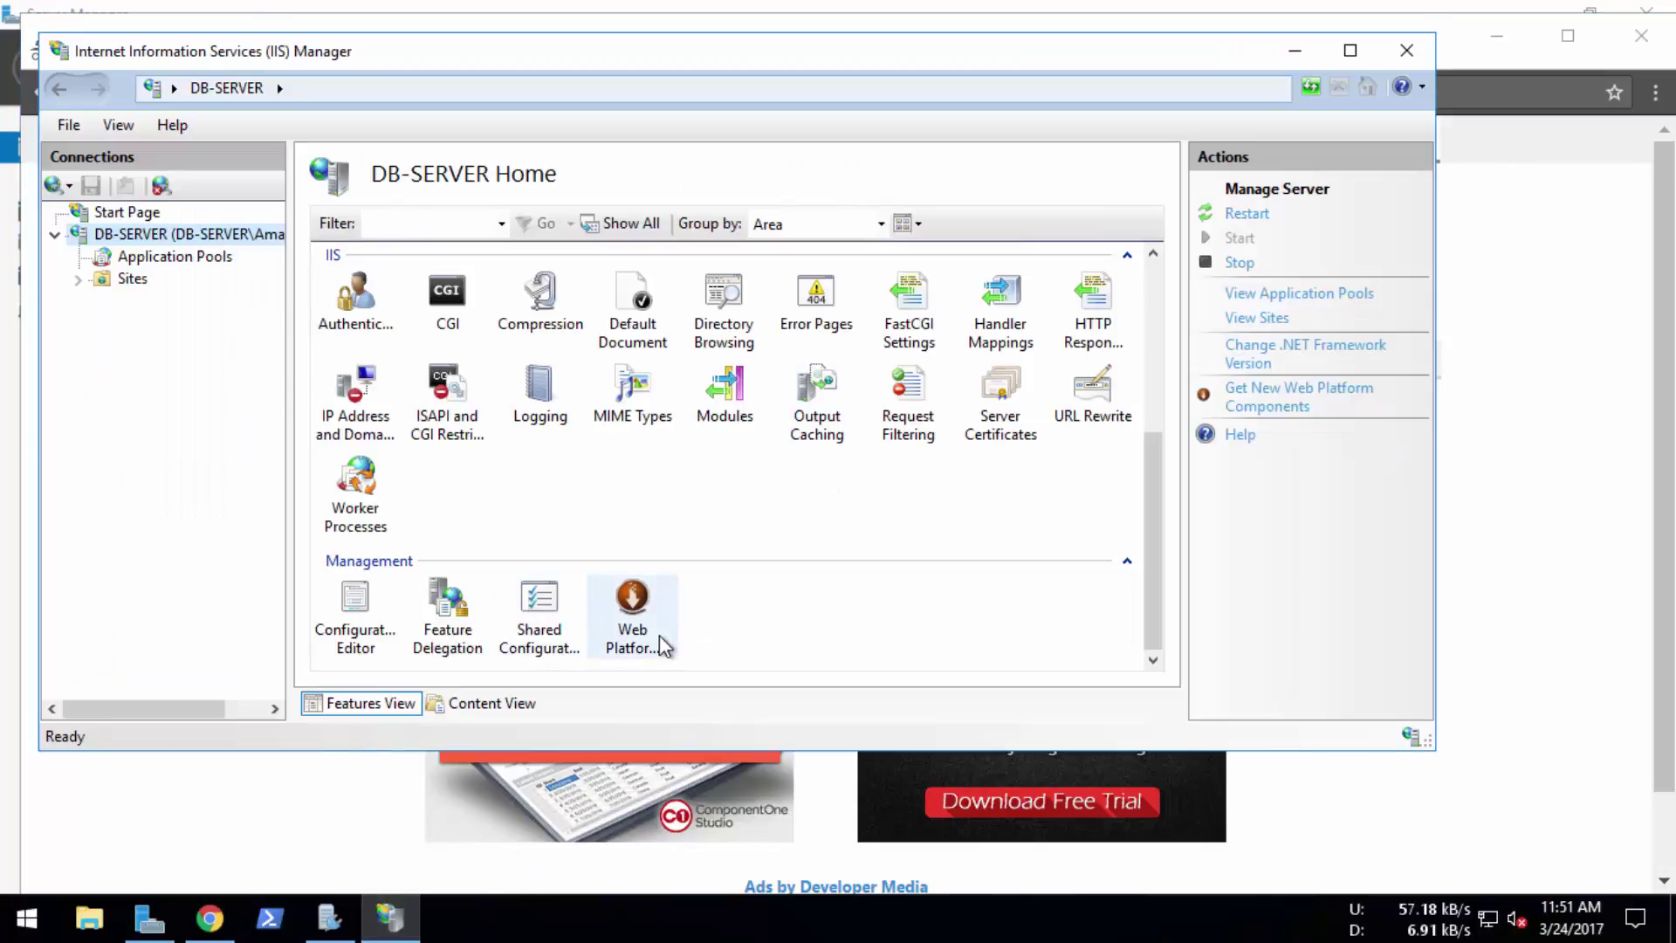
left_click(1350, 49)
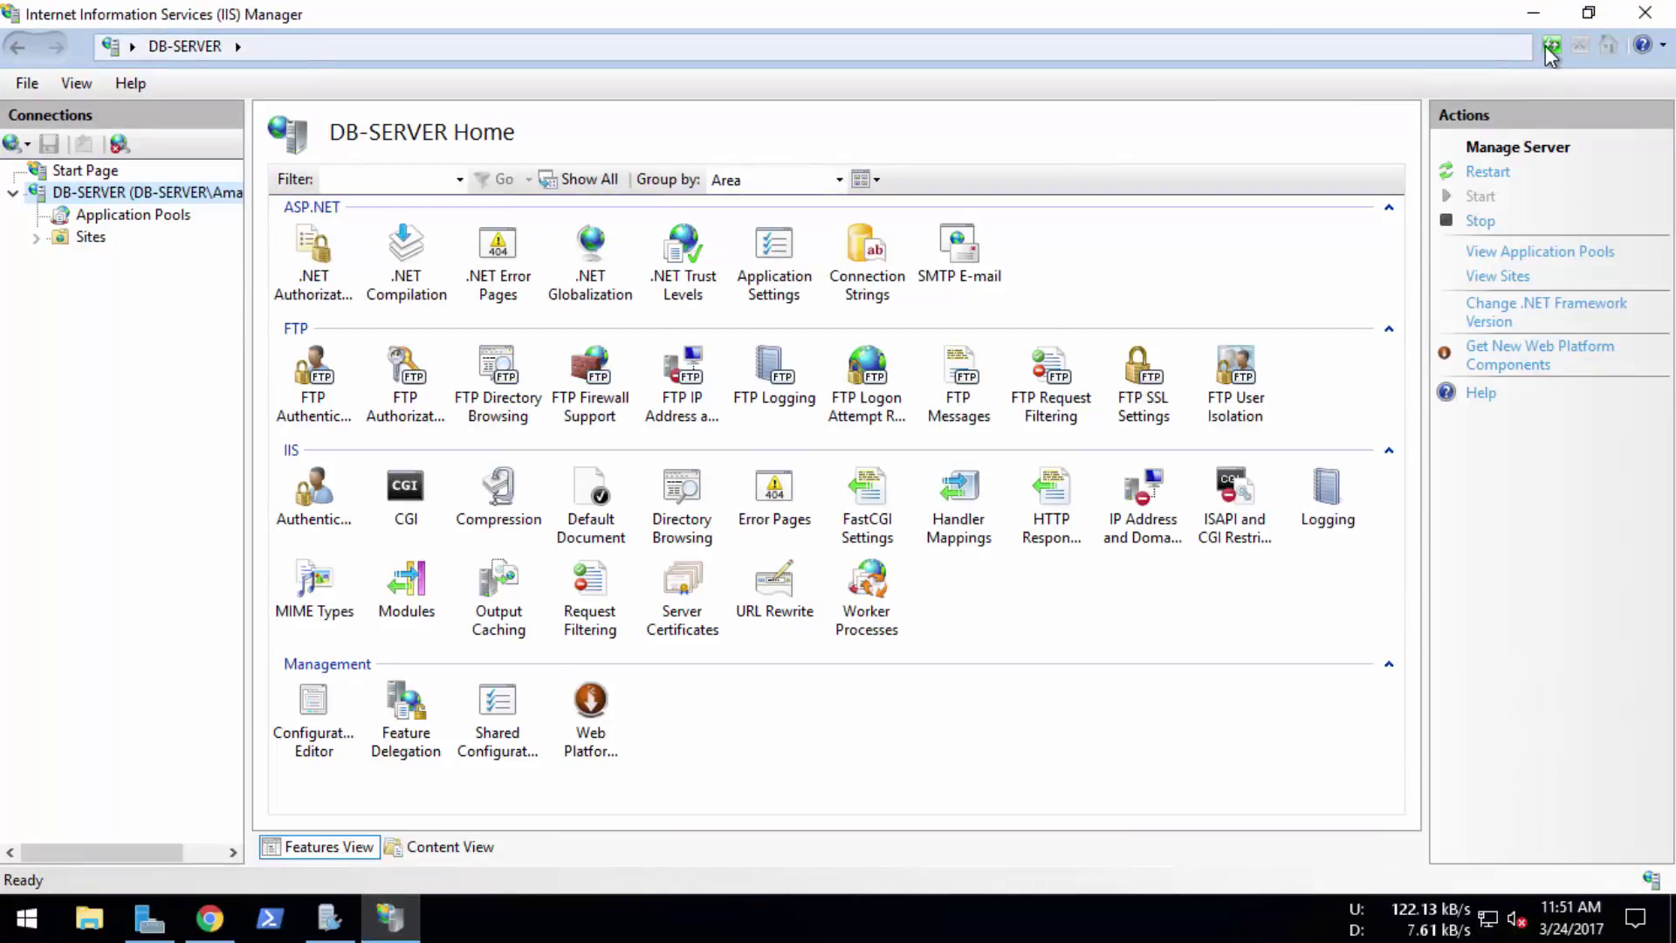
left_click(1645, 12)
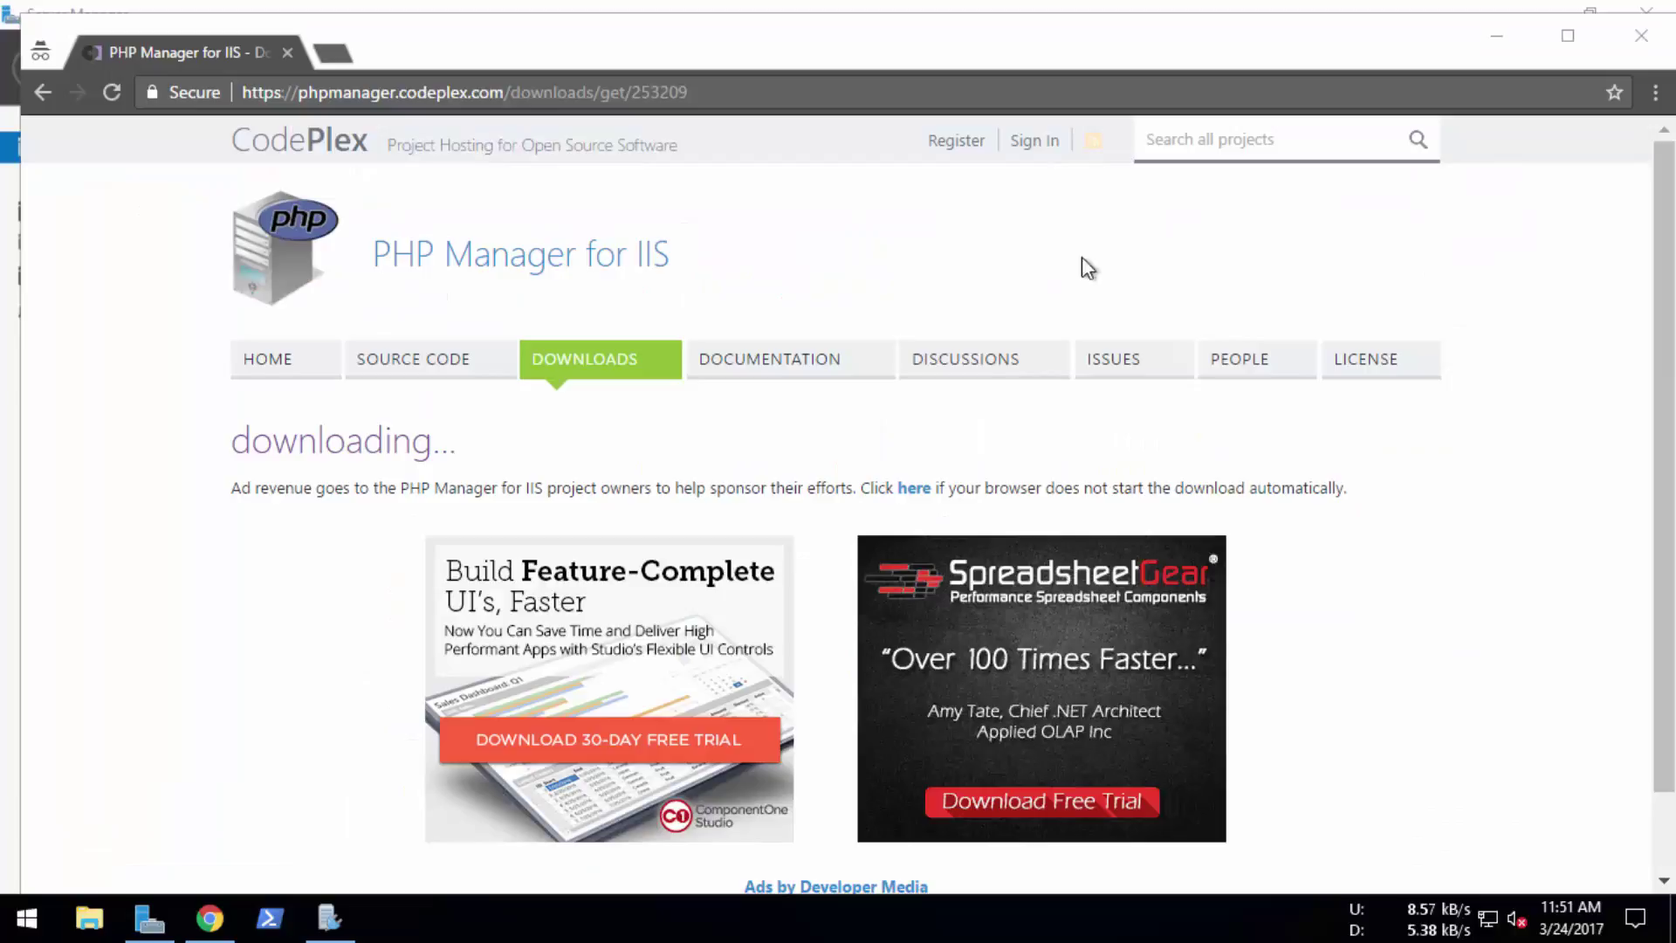
left_click(149, 918)
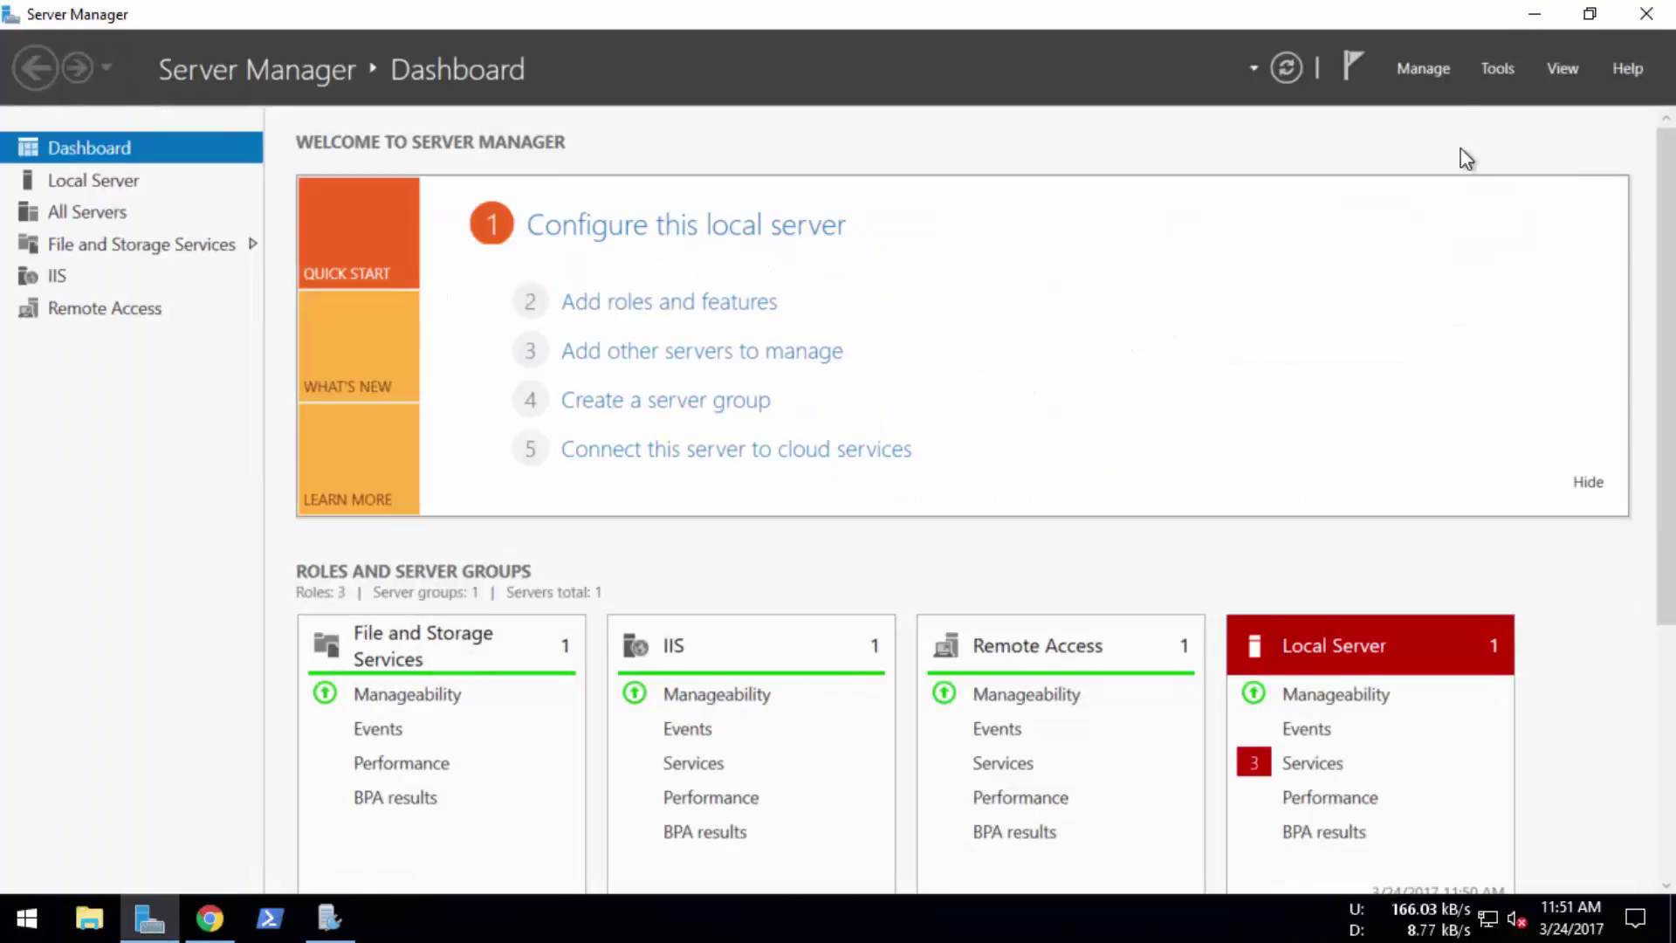
left_click(1497, 69)
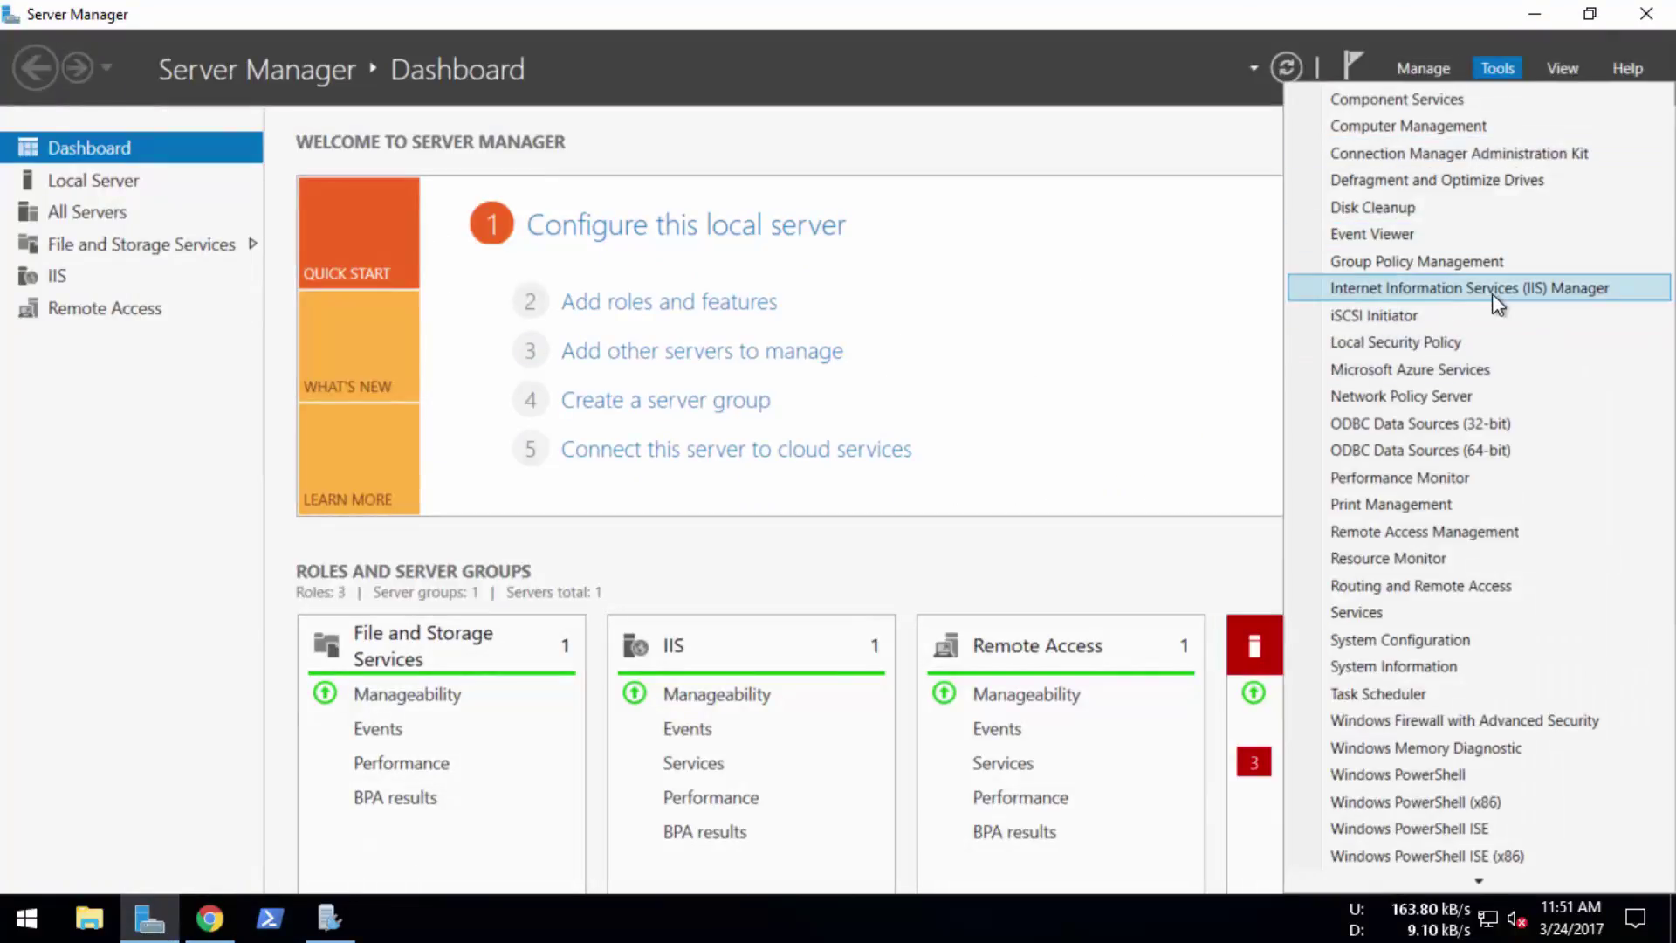
left_click(1491, 293)
left_click(117, 196)
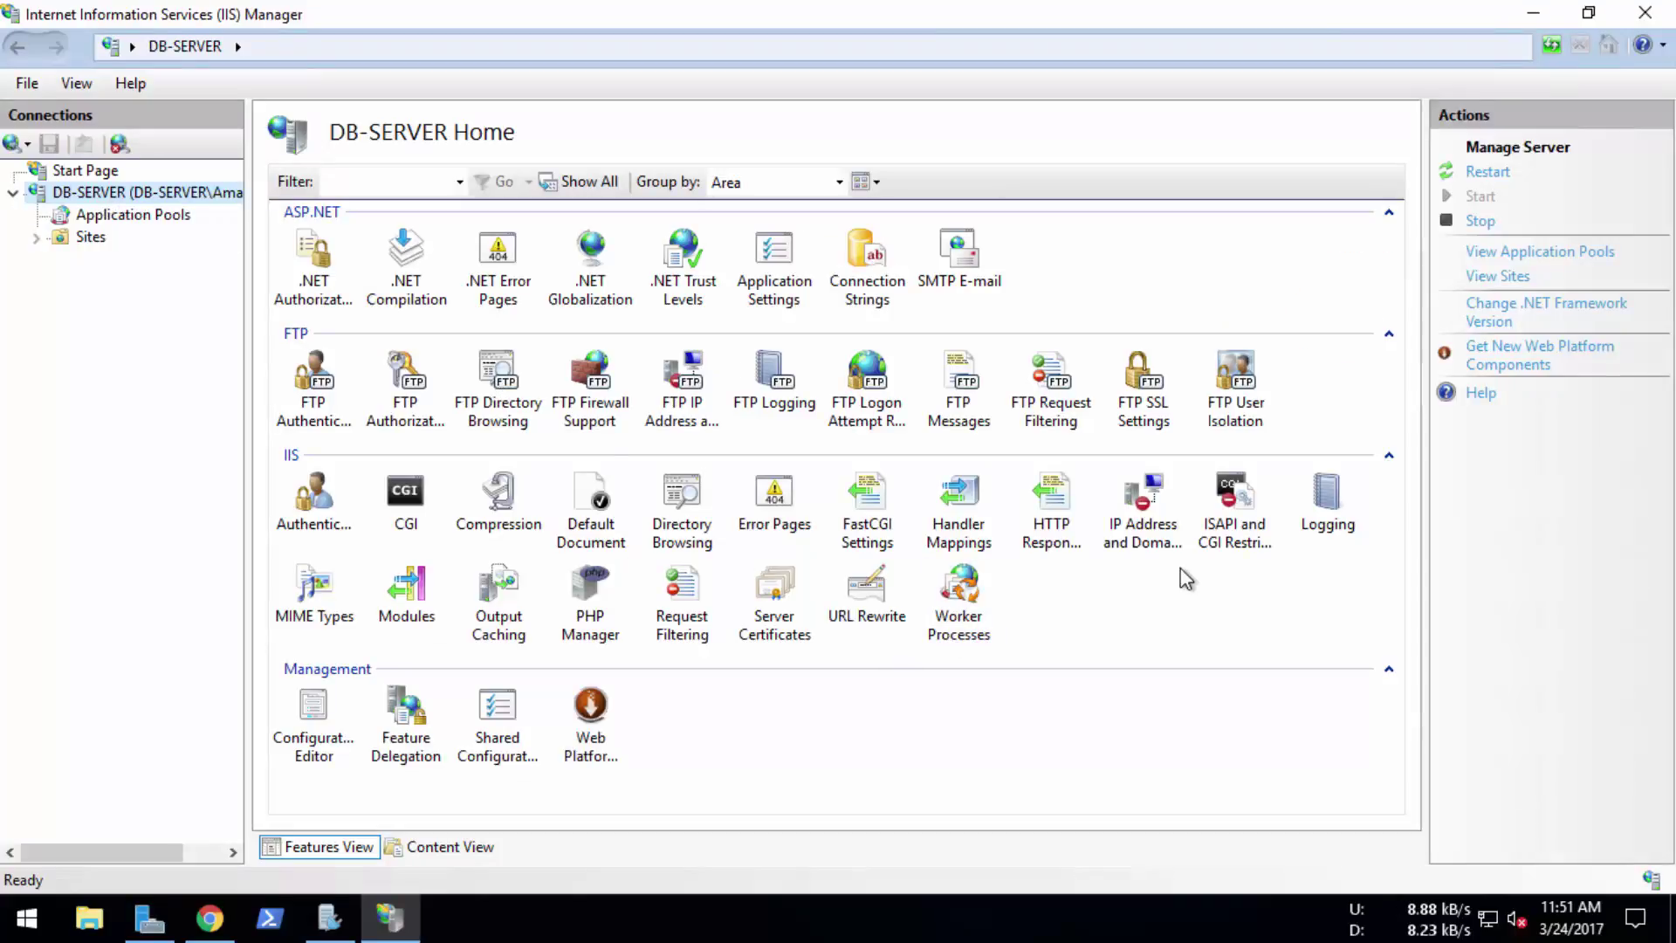
- Open the PHP Manager feature, showing PHP 7.1.2 with php-cgi.exe and 9 of 38 extensions enabled
double_click(589, 604)
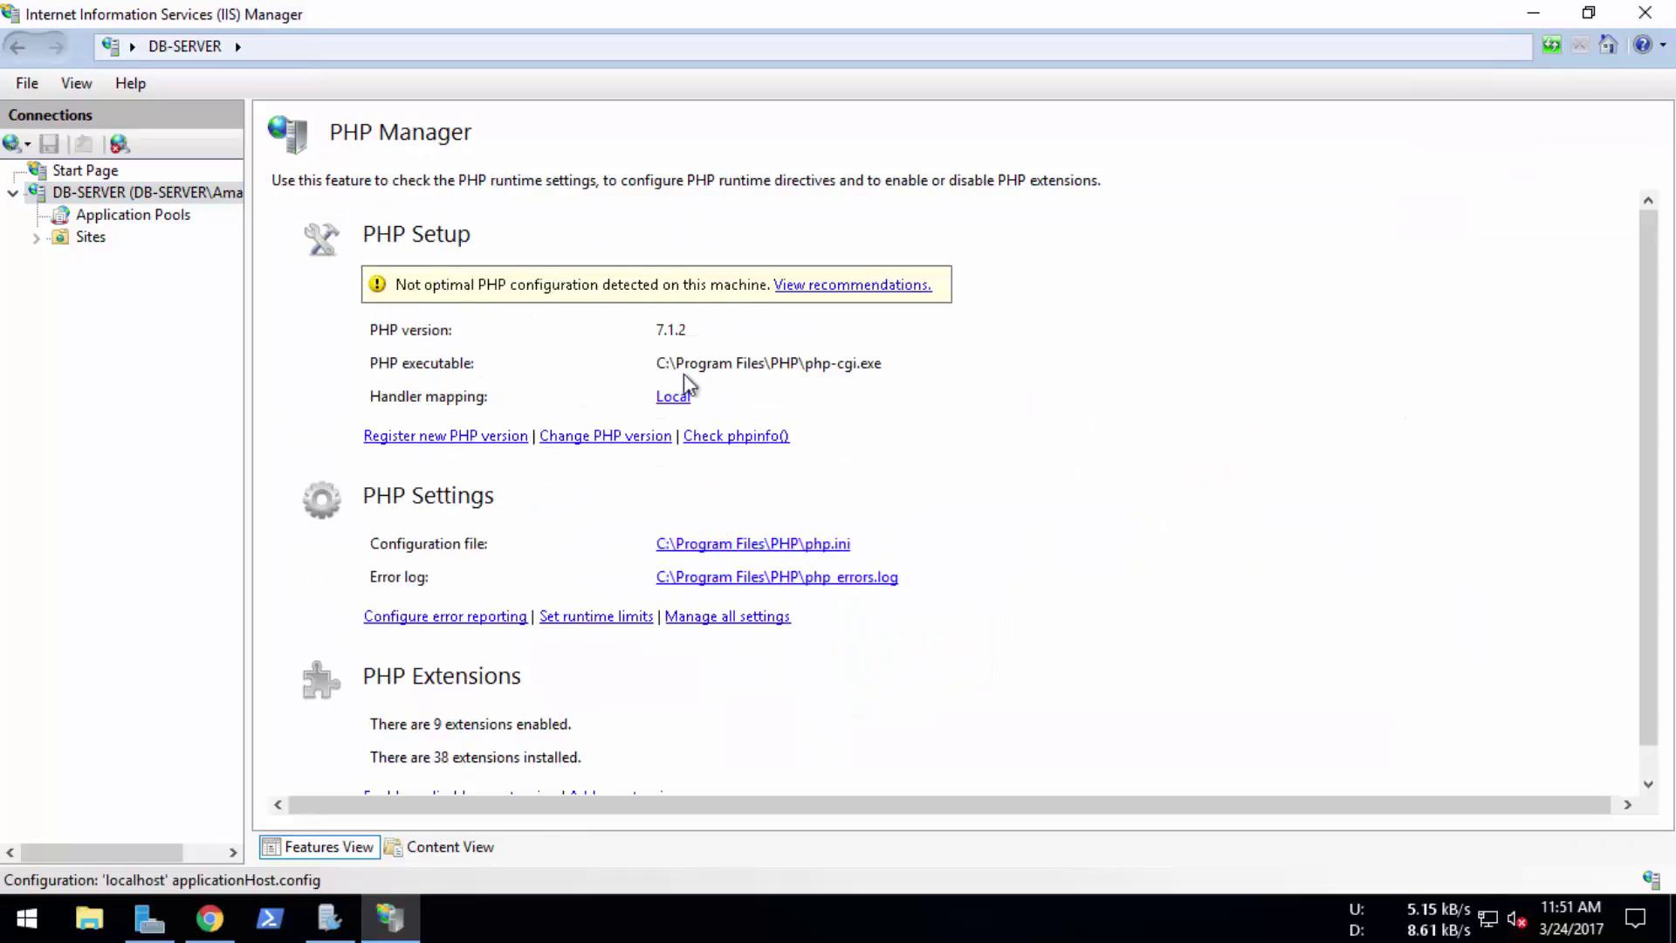